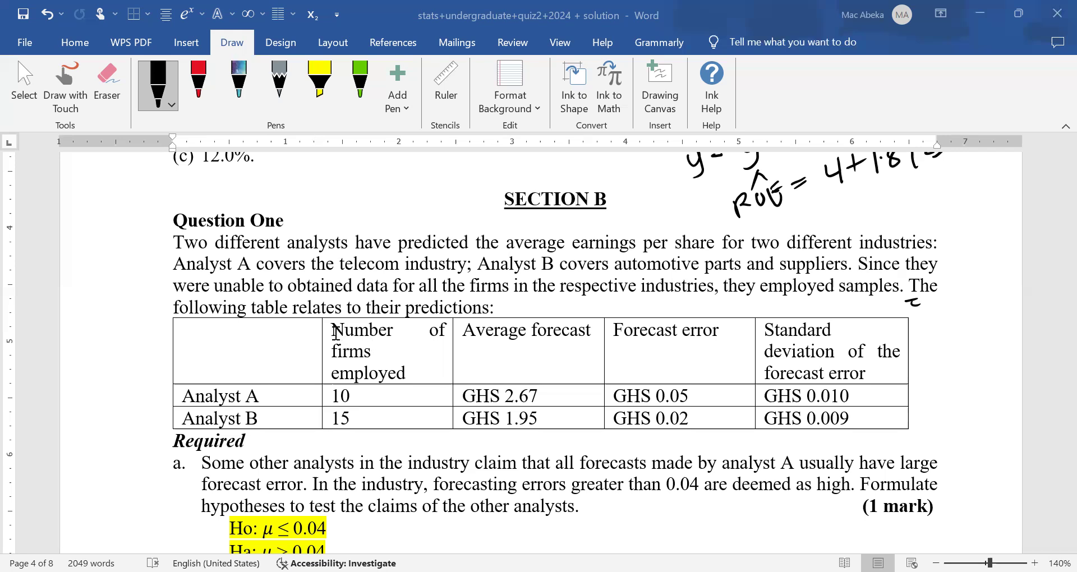
# Highlight the firm counts (10 and 15), average forecasts and forecast errors for analysts A and B
pyautogui.moveTo(331, 331)
pyautogui.mouseDown()
pyautogui.moveTo(396, 339)
pyautogui.moveTo(412, 412)
pyautogui.moveTo(360, 402)
pyautogui.mouseUp()
pyautogui.click(360, 401)
pyautogui.doubleClick(338, 396)
pyautogui.moveTo(358, 415); pyautogui.dragTo(335, 418)
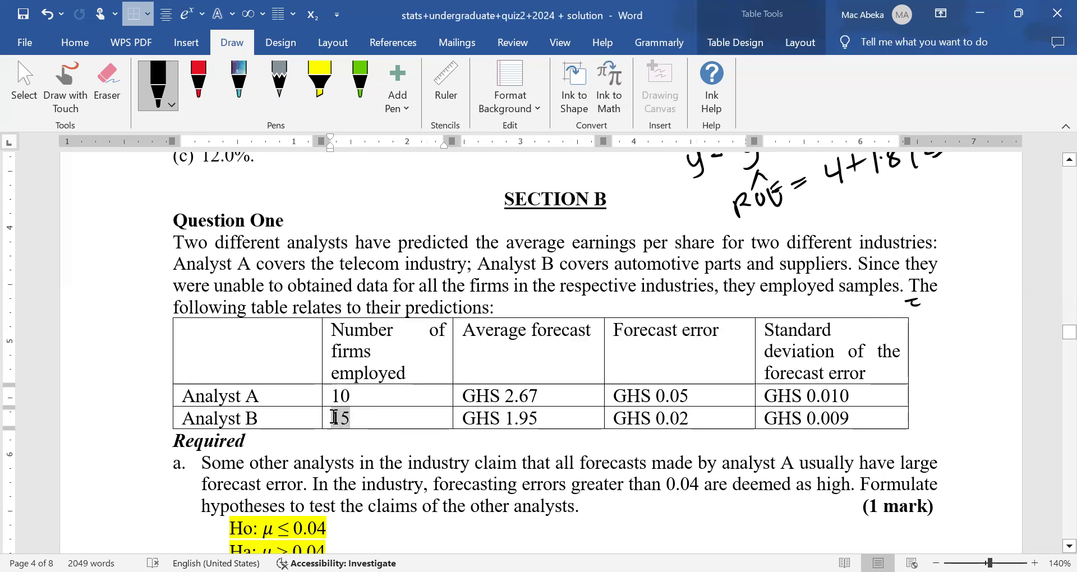
pyautogui.click(335, 418)
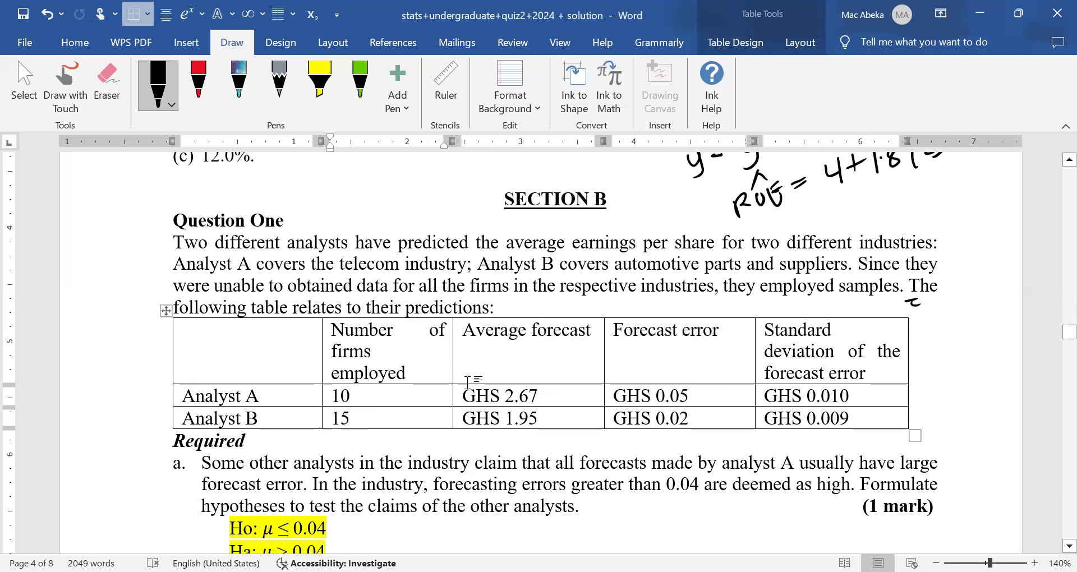
pyautogui.moveTo(463, 394); pyautogui.dragTo(543, 419)
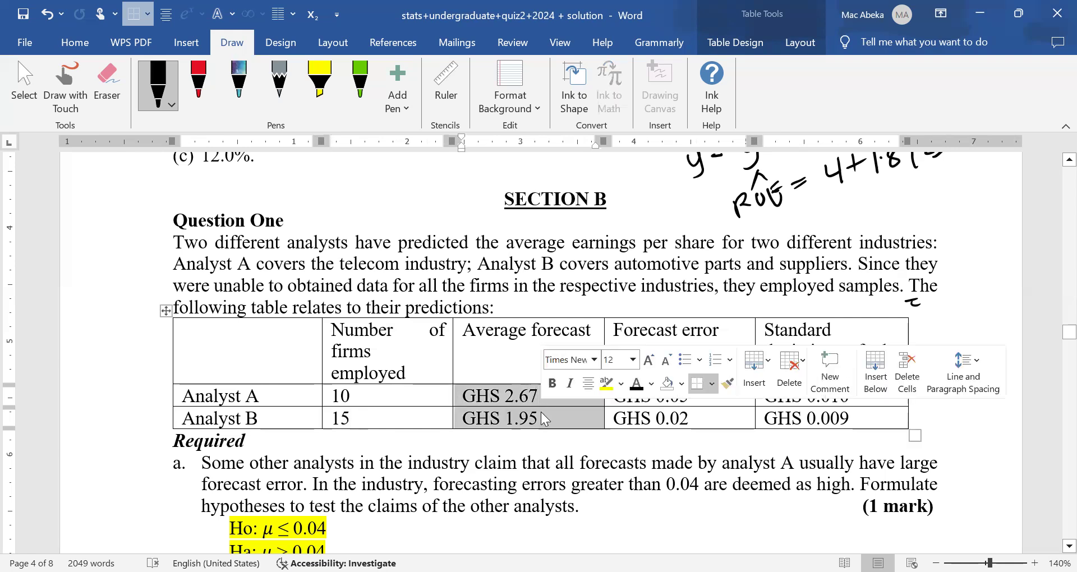
pyautogui.click(526, 331)
pyautogui.moveTo(618, 396); pyautogui.dragTo(691, 420)
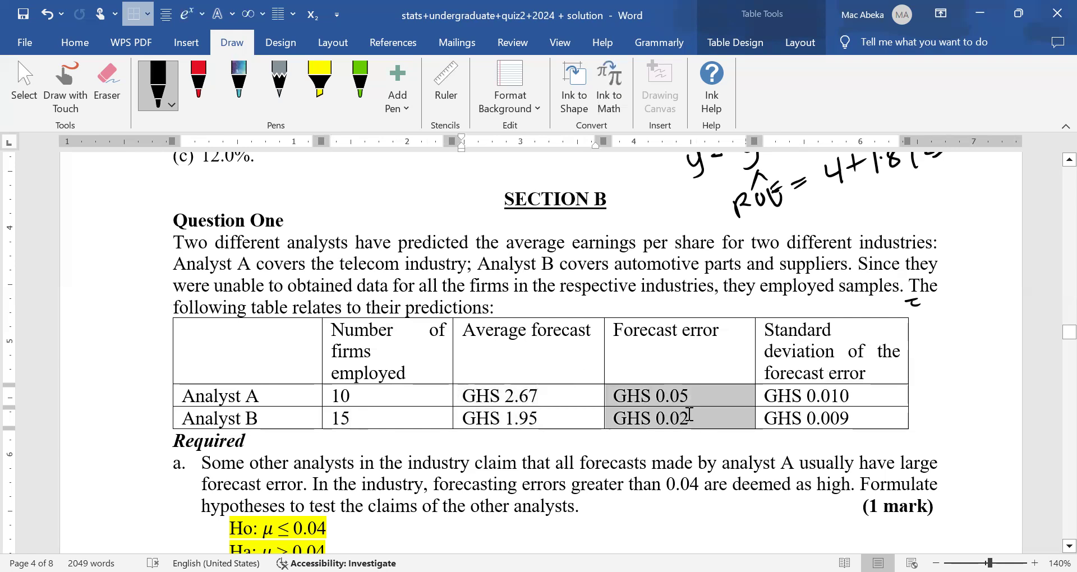
# Highlight the Forecast error and standard deviation of forecast error column headers
pyautogui.tripleClick(634, 335)
pyautogui.click(793, 331)
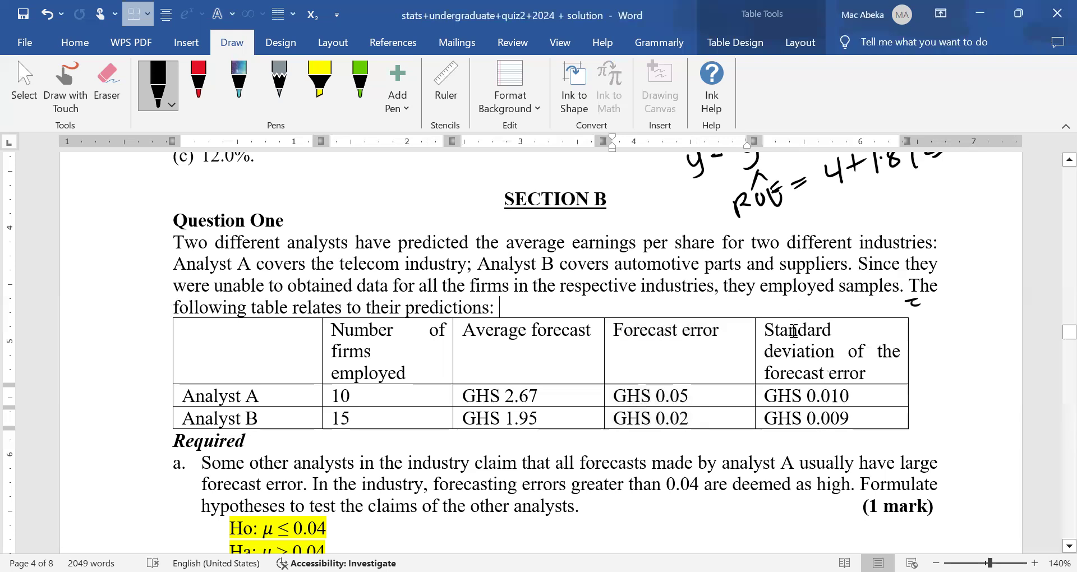
pyautogui.hotkey('ctrl', 'shift', 'Up')
pyautogui.doubleClick(766, 341)
pyautogui.click(766, 340)
pyautogui.scroll(-1, 412, 447)
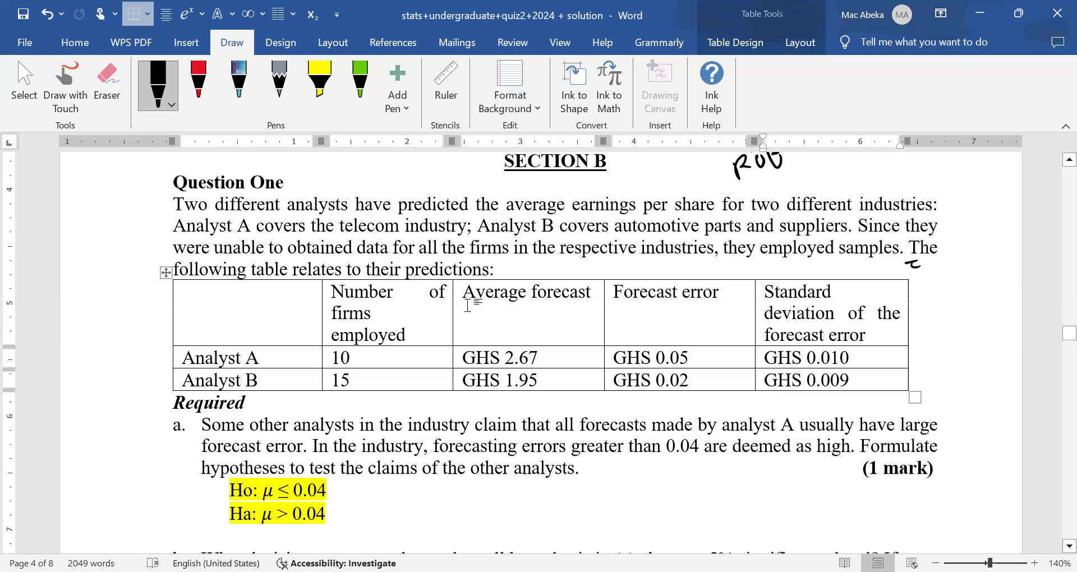
# Highlight the whole Average forecast and Forecast error columns of the table
pyautogui.moveTo(465, 302)
pyautogui.mouseDown()
pyautogui.moveTo(541, 315)
pyautogui.moveTo(540, 377)
pyautogui.mouseUp()
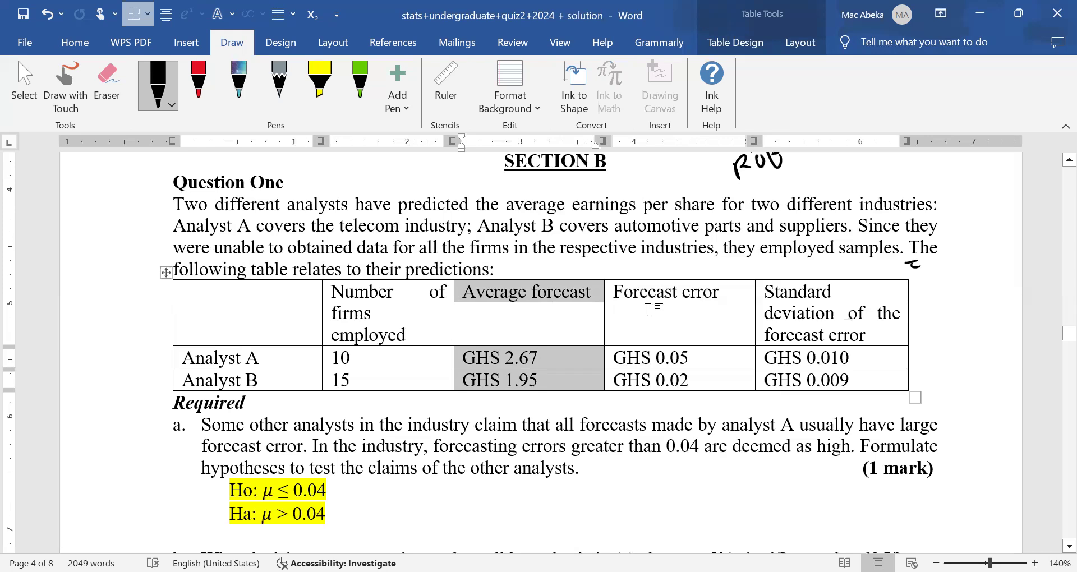
pyautogui.click(648, 312)
pyautogui.moveTo(616, 293); pyautogui.dragTo(686, 378)
pyautogui.press('Down')
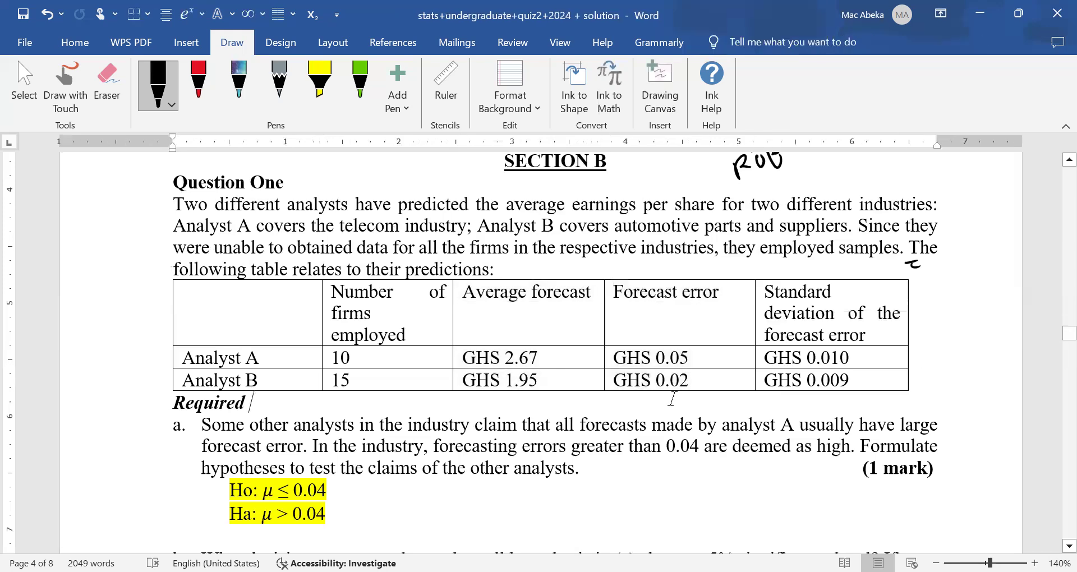
pyautogui.moveTo(469, 293); pyautogui.dragTo(553, 388)
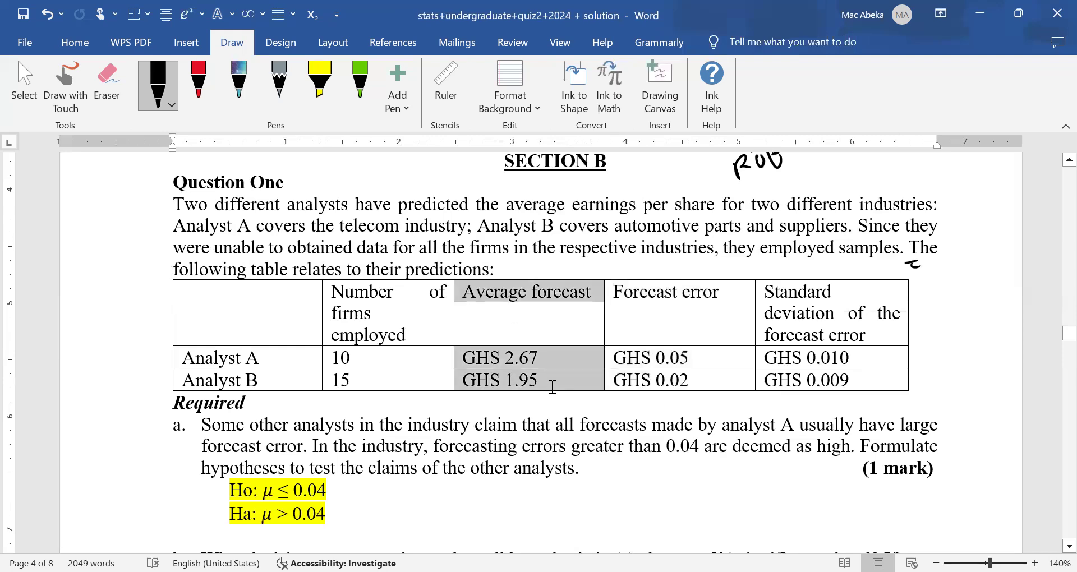
pyautogui.moveTo(612, 291); pyautogui.dragTo(691, 379)
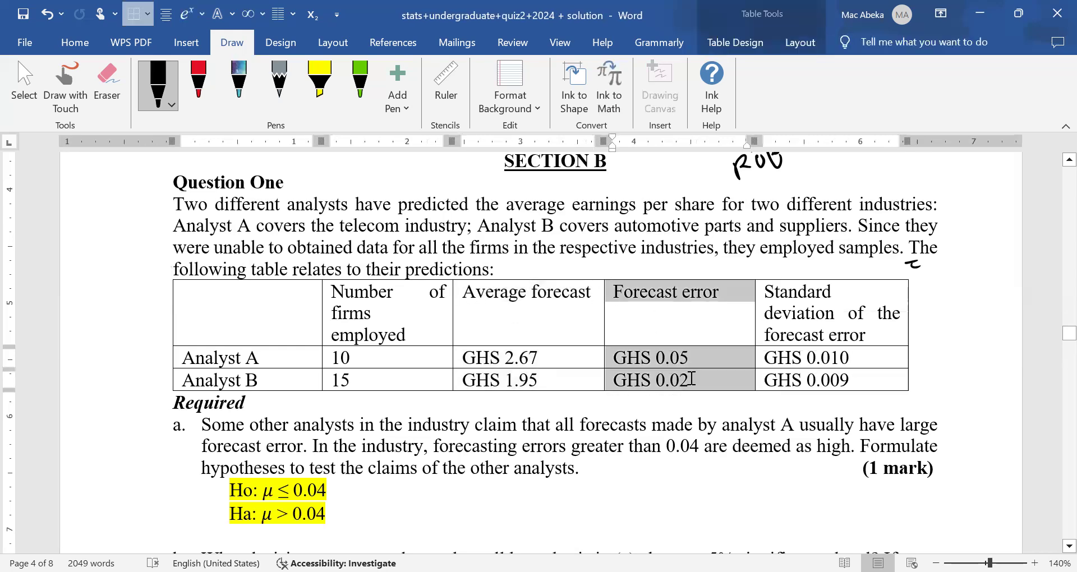
pyautogui.click(758, 297)
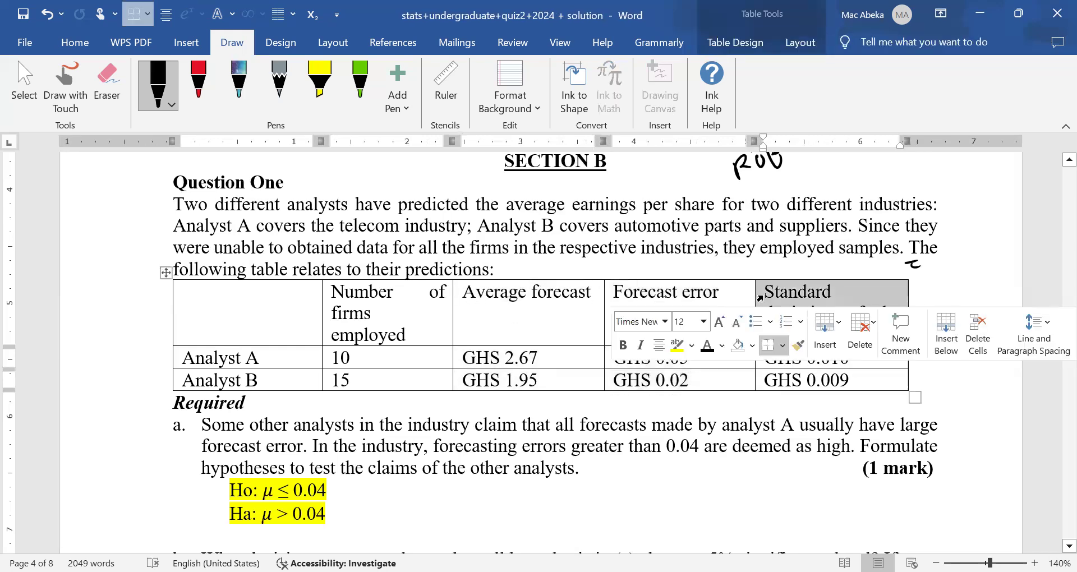
pyautogui.click(703, 278)
pyautogui.click(533, 302)
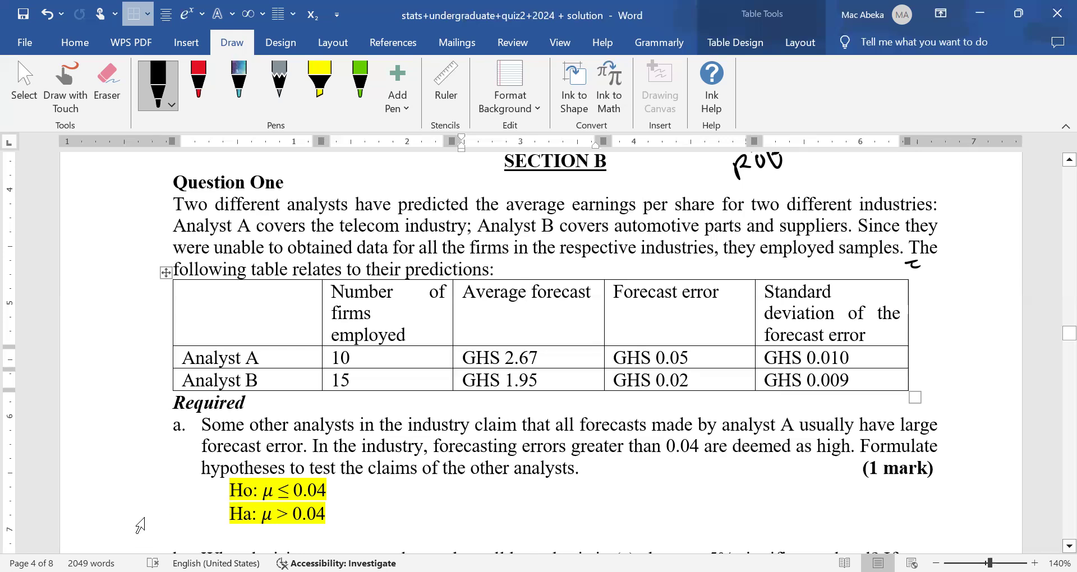
# Select the Ha and Ho hypothesis lines in turn, then scroll down to question b
pyautogui.click(327, 514)
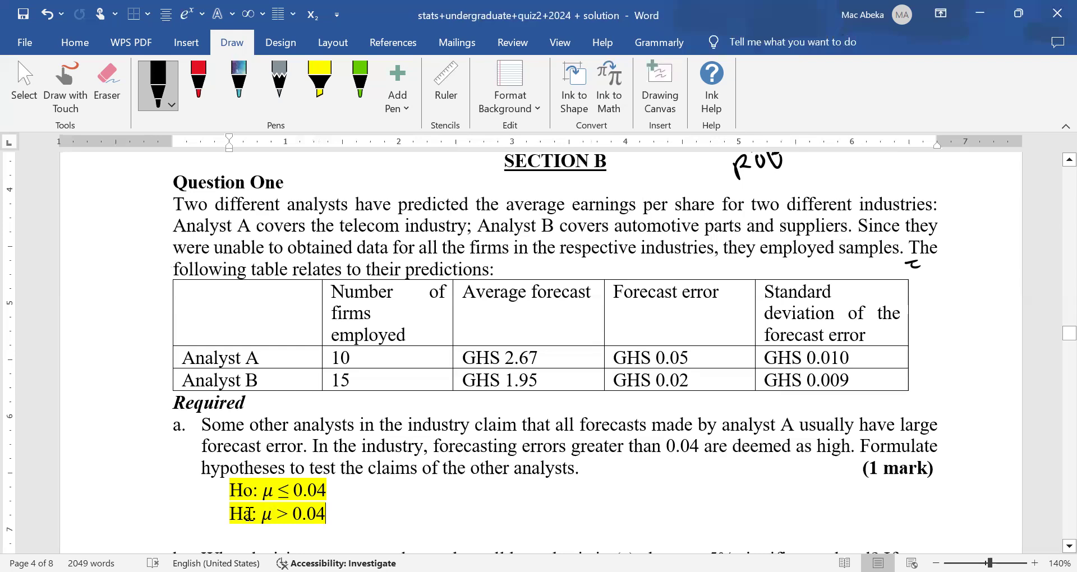
pyautogui.moveTo(338, 514); pyautogui.dragTo(233, 517)
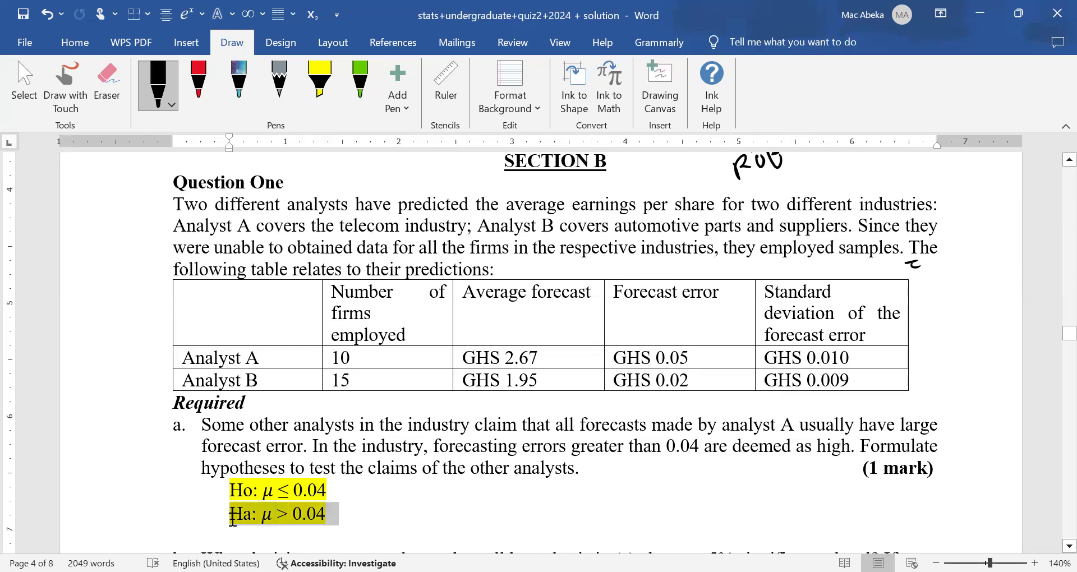
pyautogui.click(169, 493)
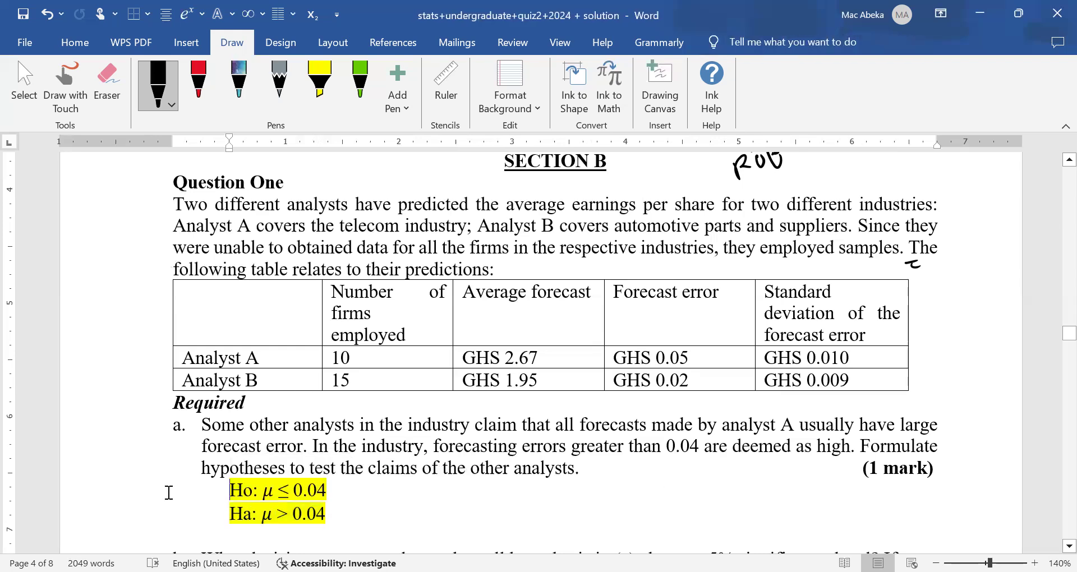
pyautogui.click(116, 496)
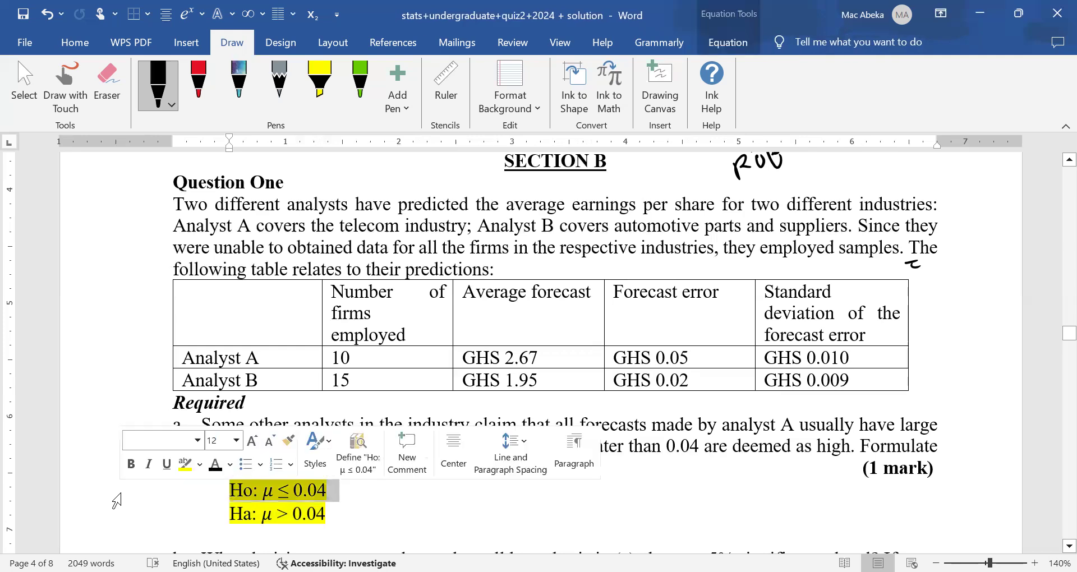
pyautogui.click(378, 511)
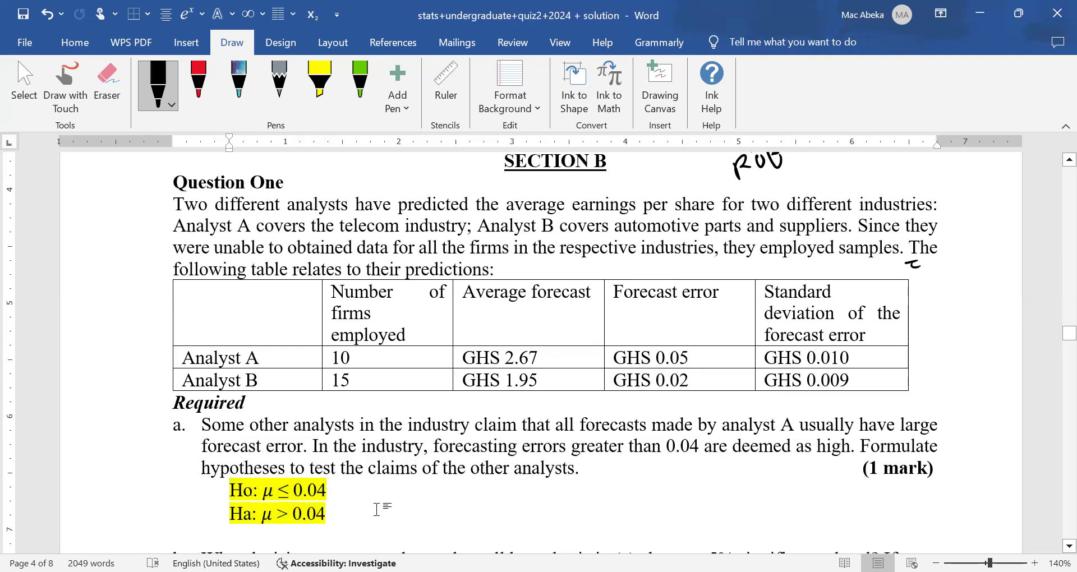
pyautogui.scroll(-1, 375, 510)
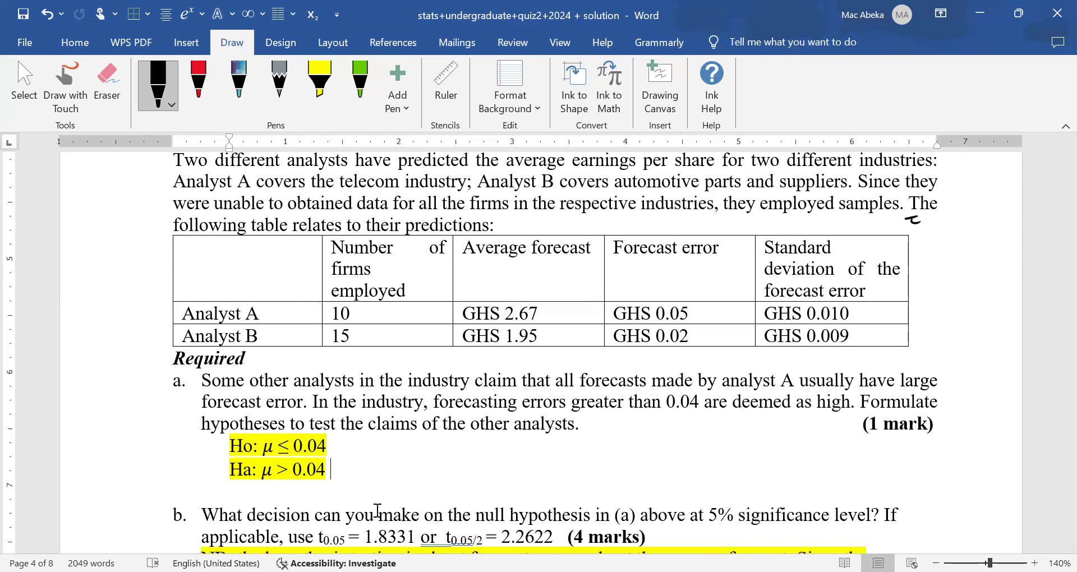
pyautogui.scroll(-1, 378, 510)
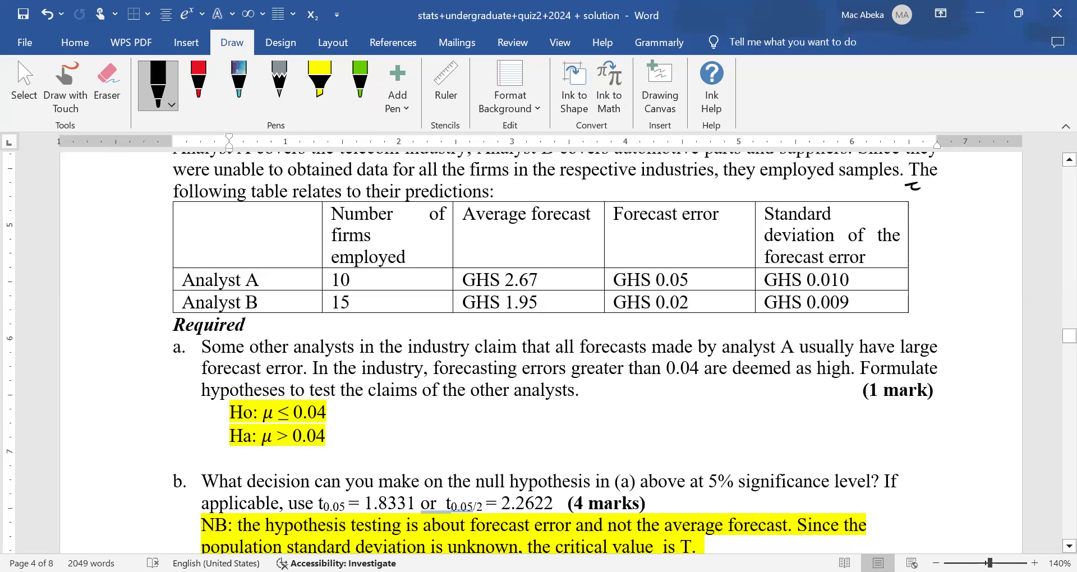
pyautogui.click(1035, 562)
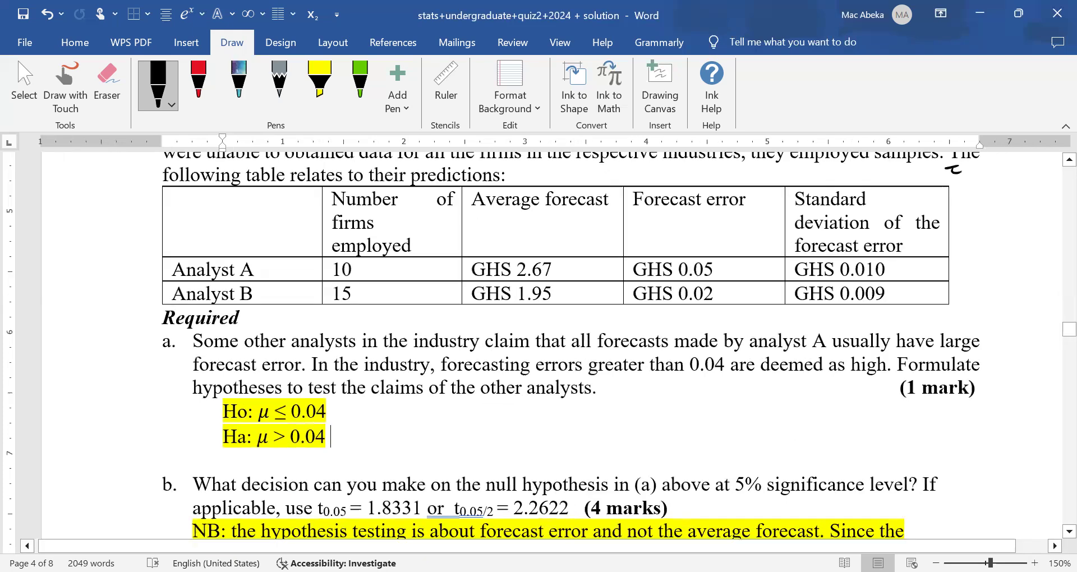
pyautogui.hscroll(1, 549, 343)
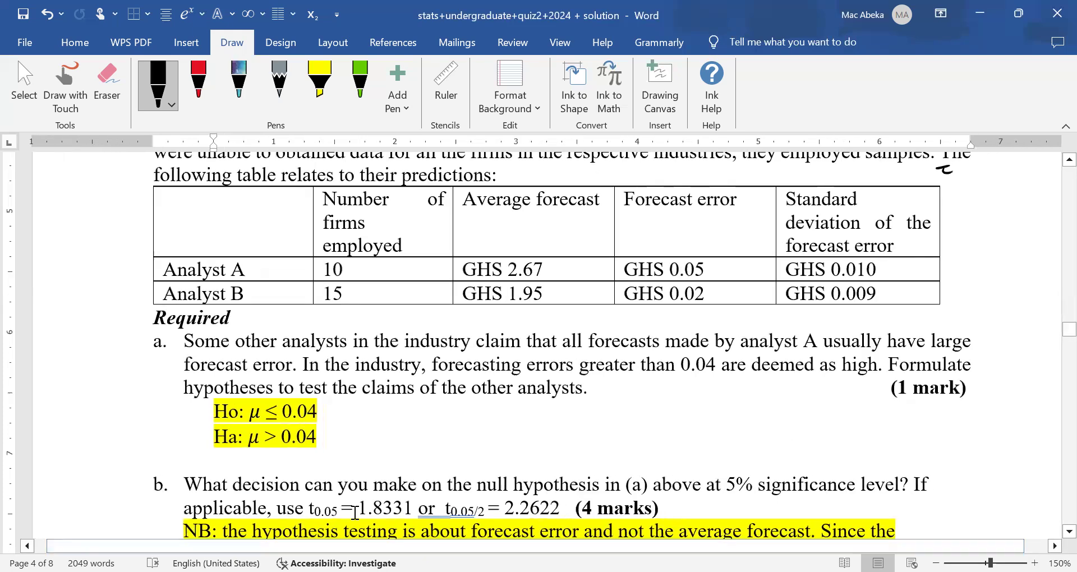
pyautogui.moveTo(338, 511); pyautogui.dragTo(313, 517)
pyautogui.click(312, 515)
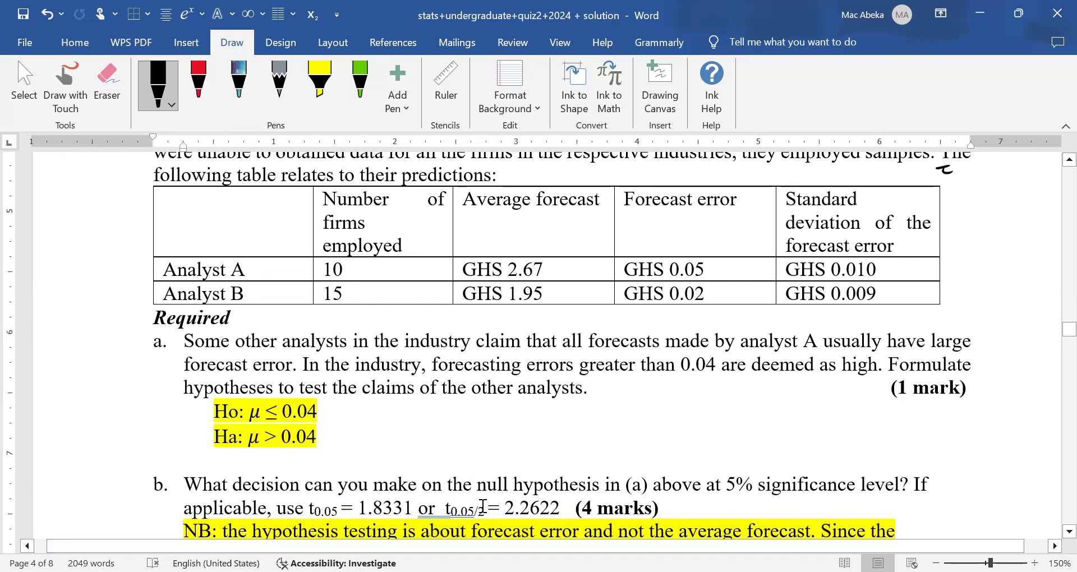
pyautogui.moveTo(485, 512); pyautogui.dragTo(418, 513)
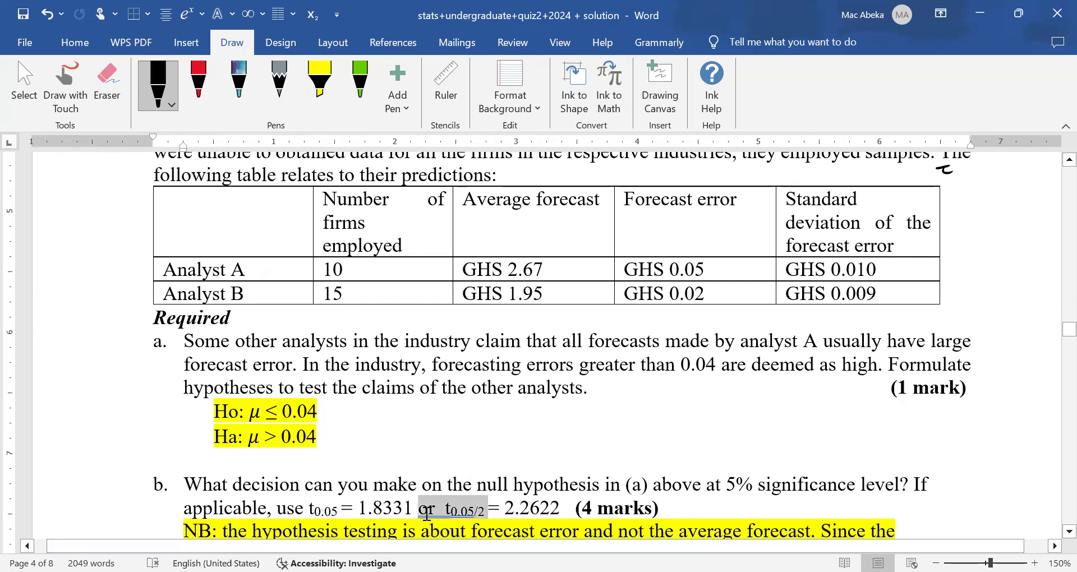
pyautogui.click(453, 514)
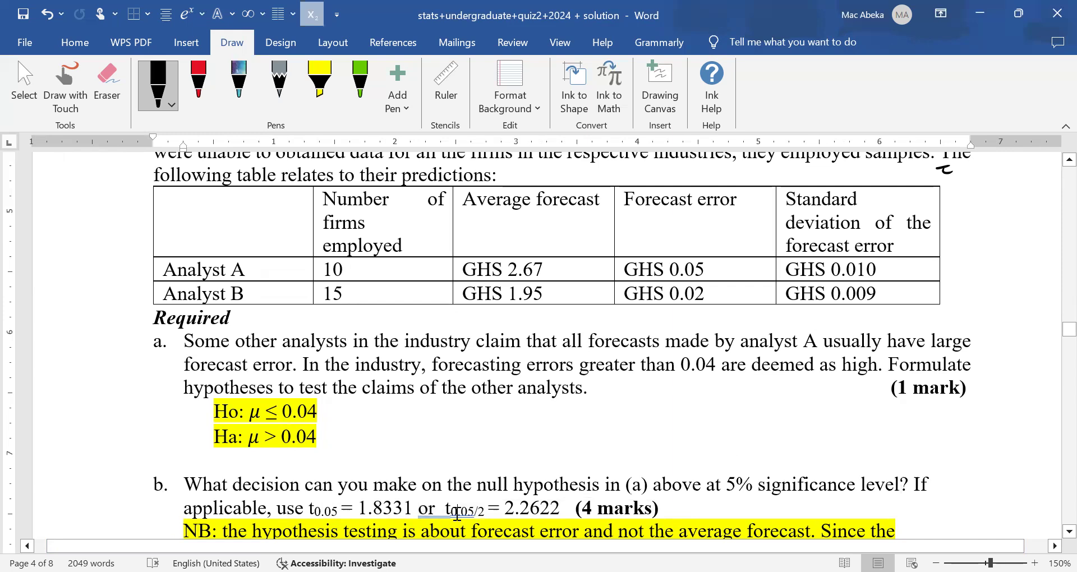
pyautogui.click(451, 511)
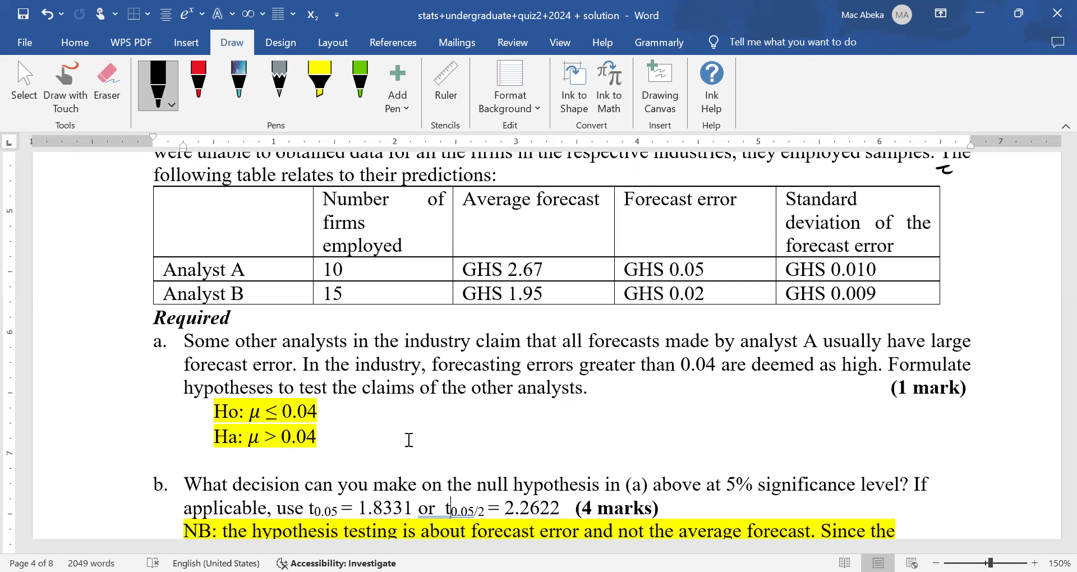
pyautogui.moveTo(329, 439); pyautogui.dragTo(220, 418)
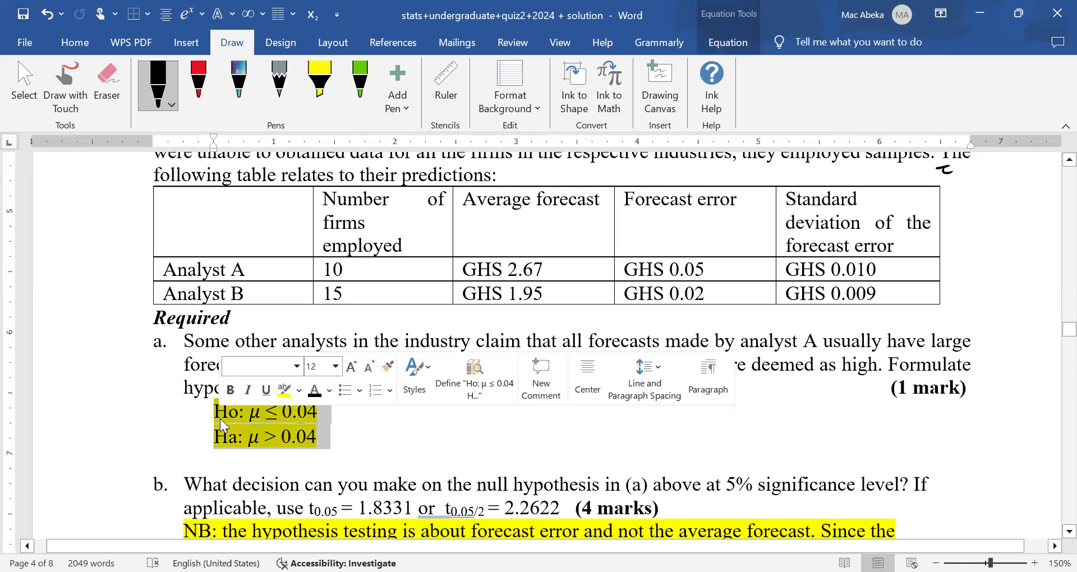
pyautogui.click(423, 461)
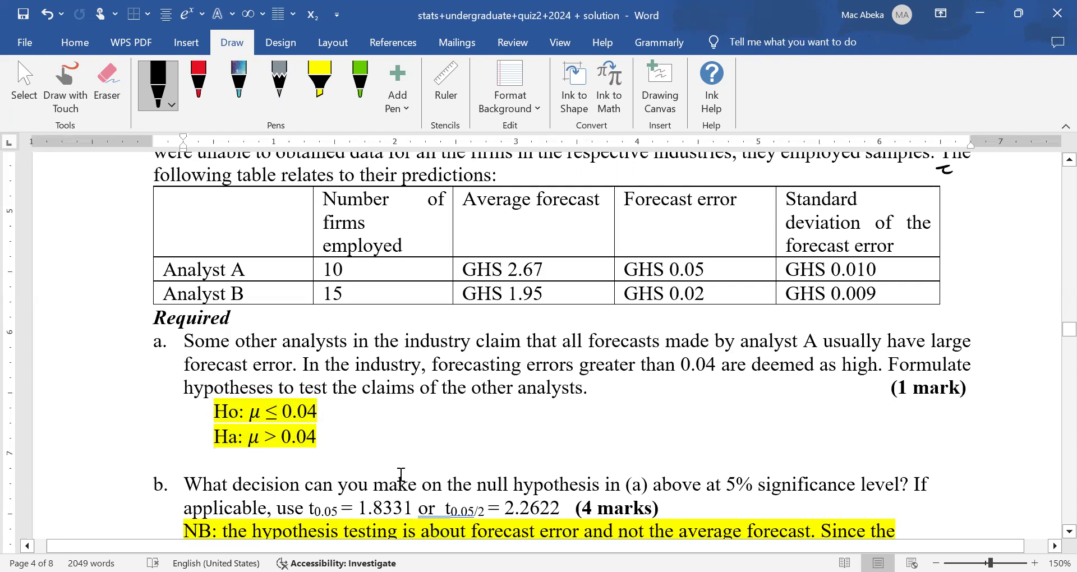
pyautogui.moveTo(399, 487); pyautogui.dragTo(311, 503)
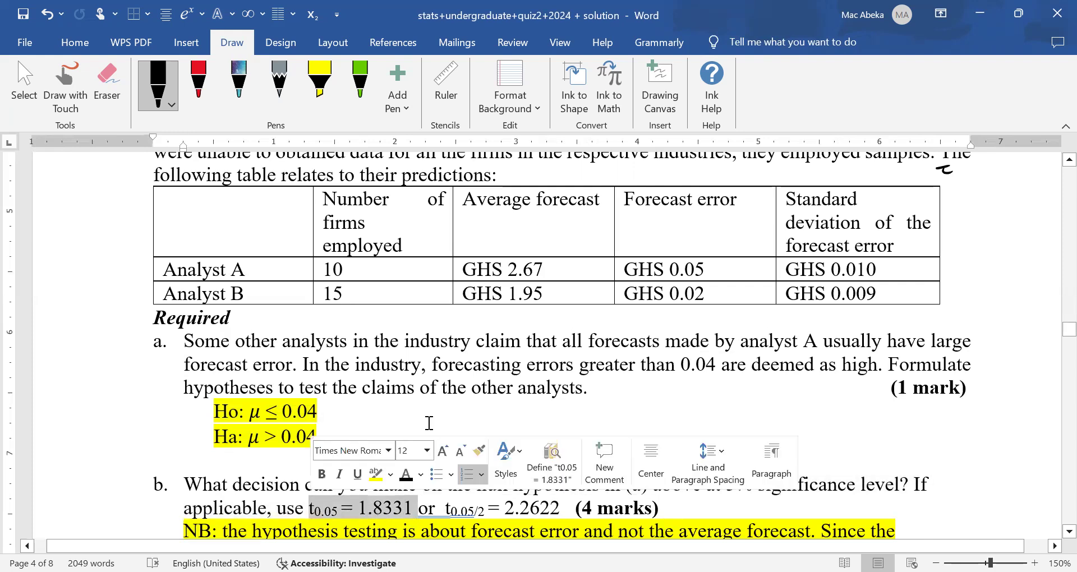
pyautogui.click(386, 413)
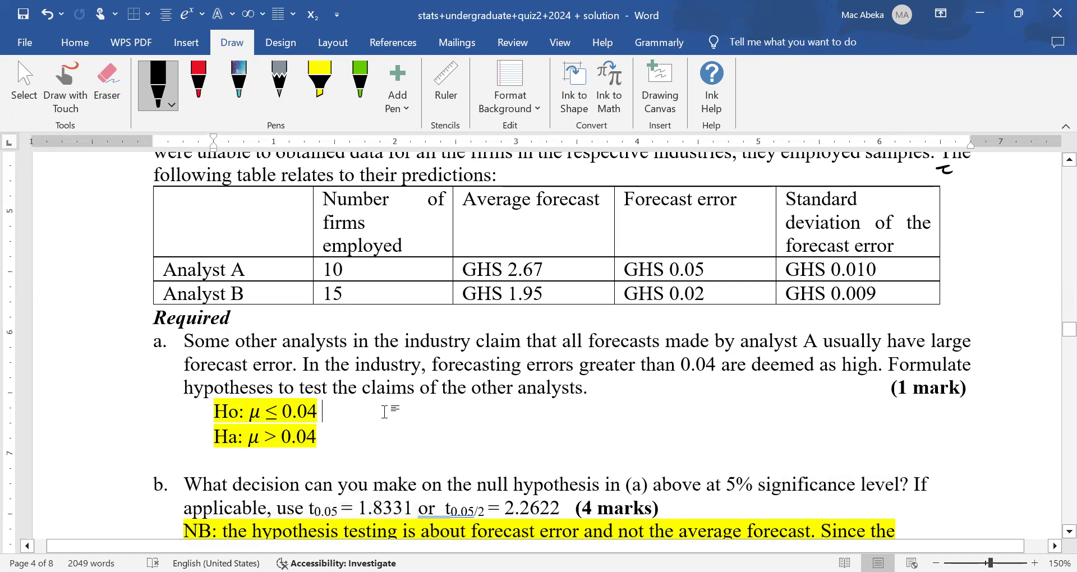
pyautogui.scroll(-5, 384, 412)
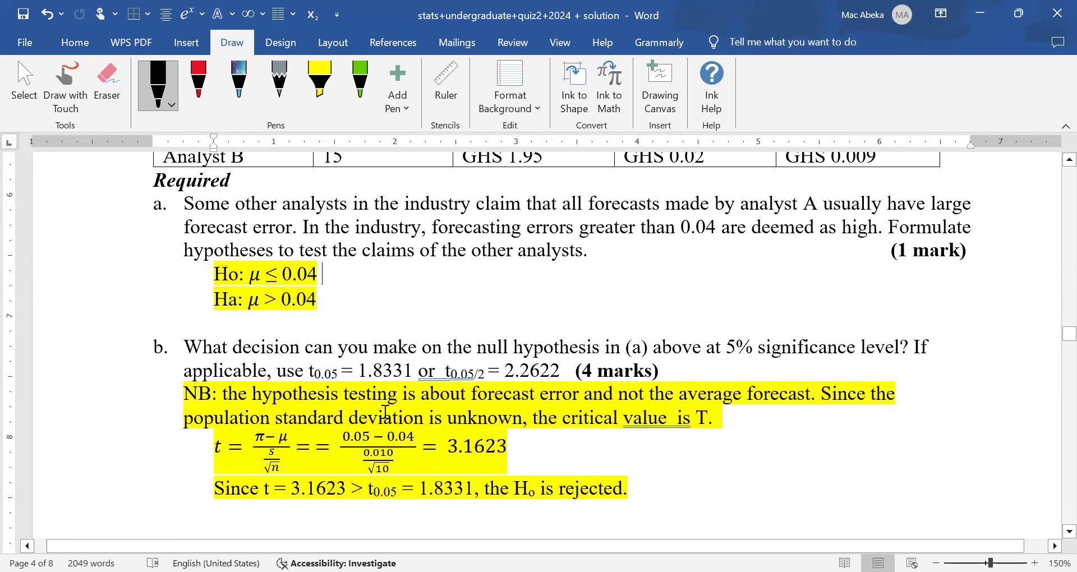
pyautogui.click(295, 446)
pyautogui.scroll(2, 668, 219)
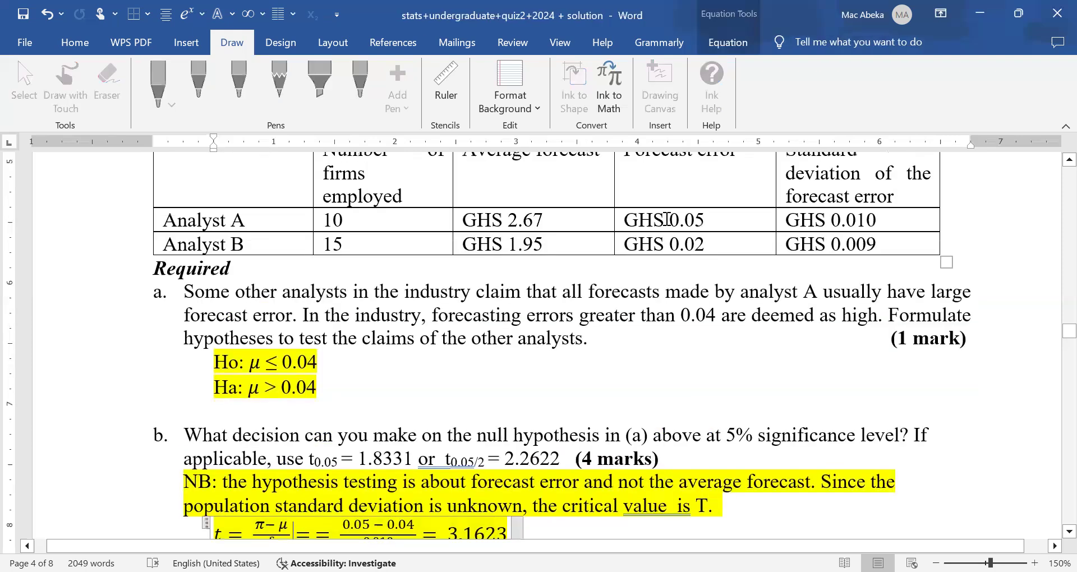
pyautogui.click(131, 227)
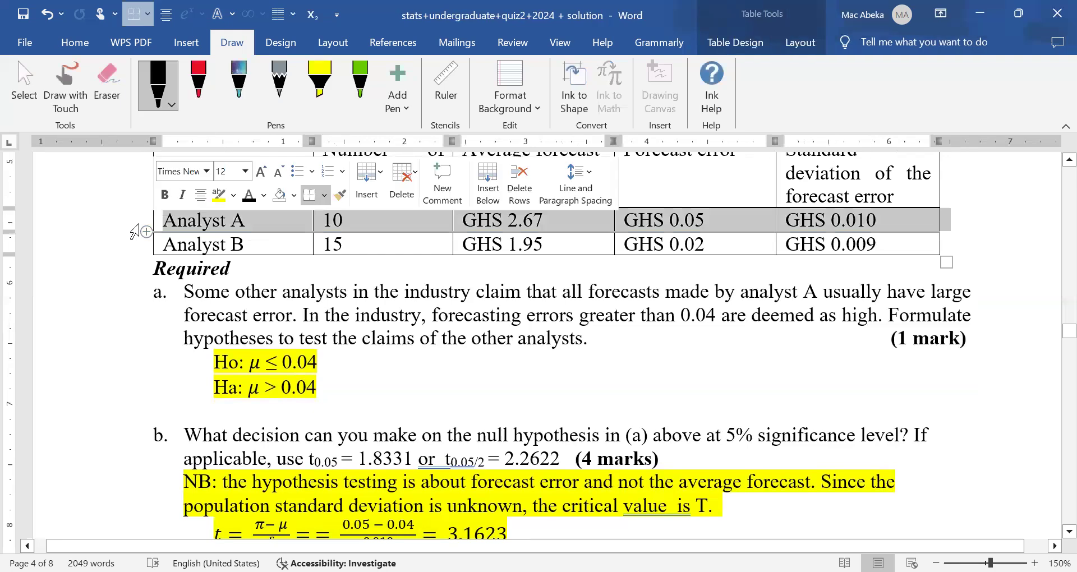
pyautogui.keyDown('shift'); pyautogui.click(129, 239); pyautogui.keyUp('shift')
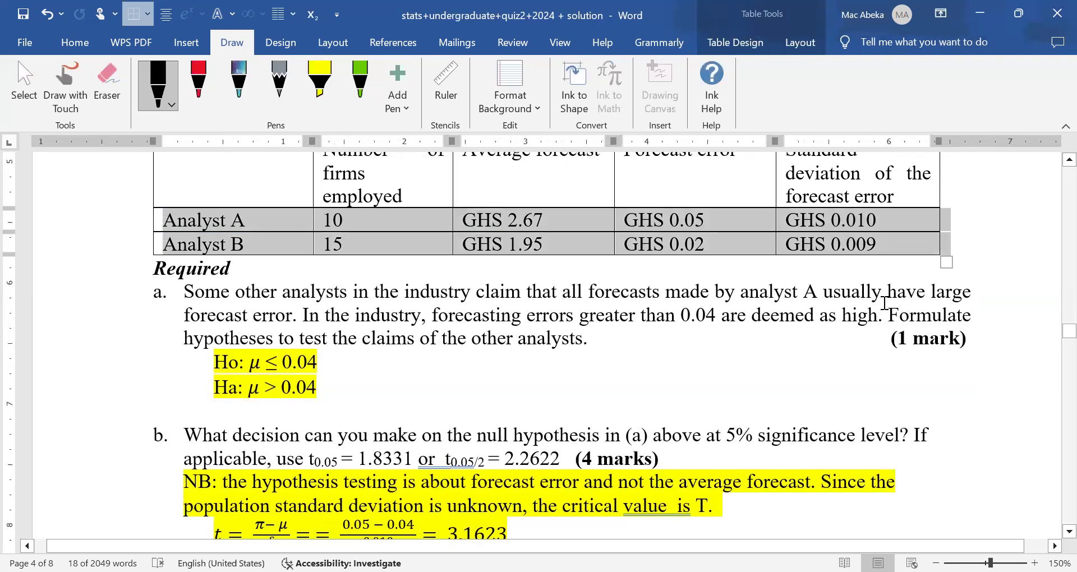
pyautogui.click(877, 198)
pyautogui.moveTo(789, 220); pyautogui.dragTo(909, 244)
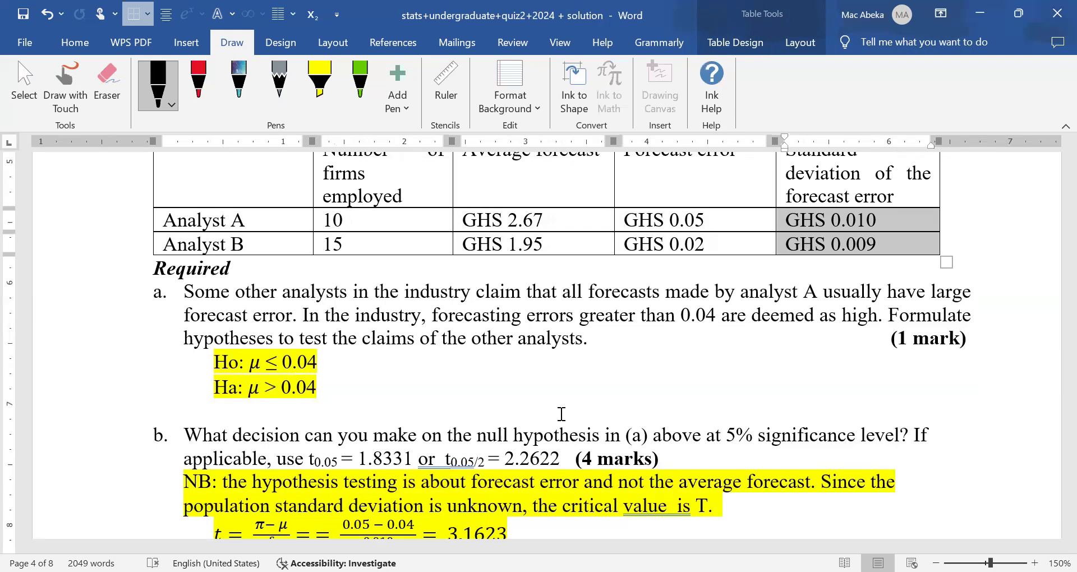
pyautogui.click(528, 415)
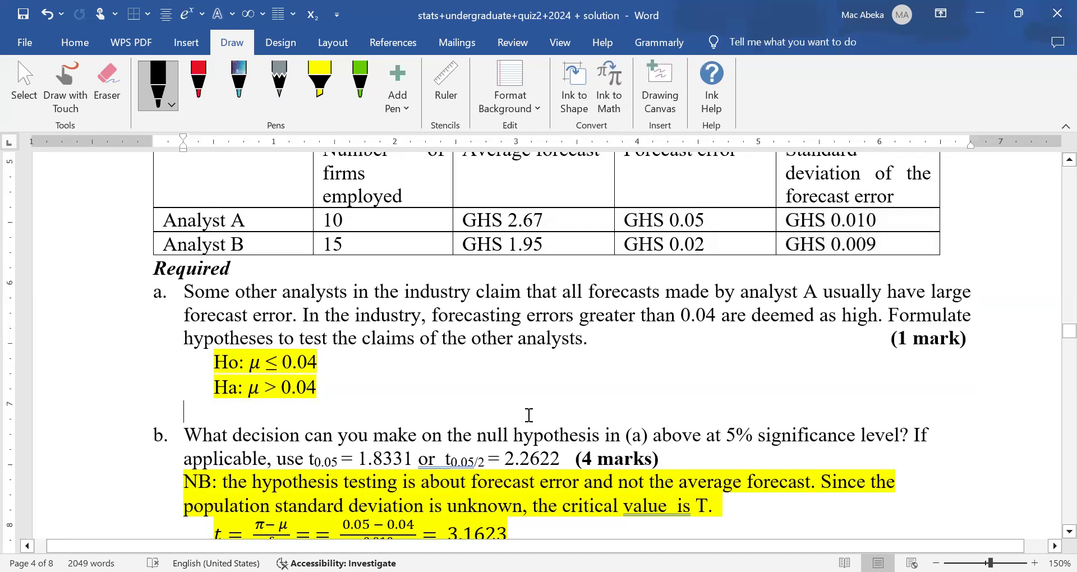
pyautogui.scroll(-1, 529, 415)
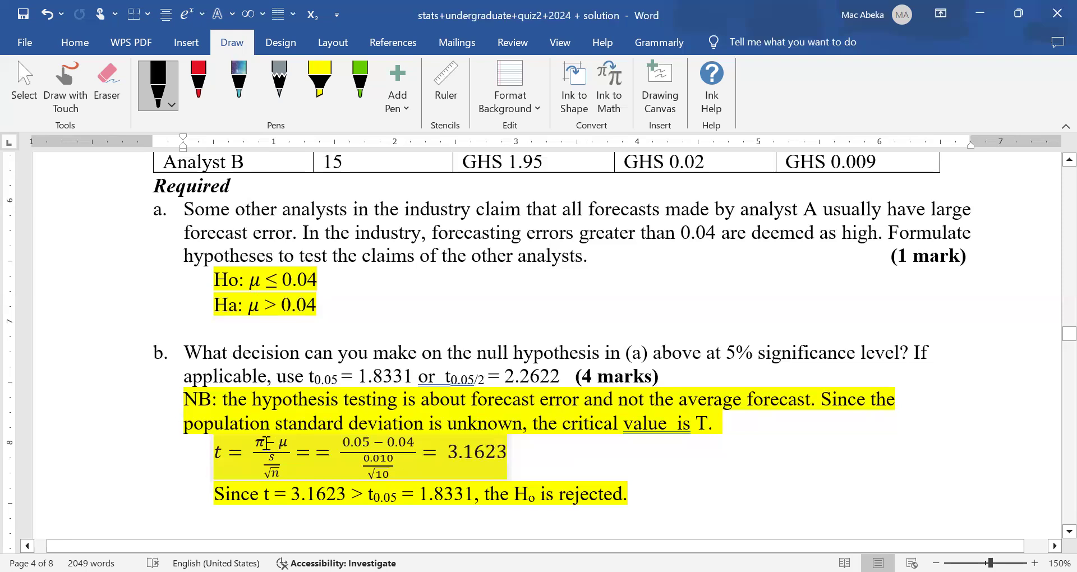
pyautogui.click(258, 445)
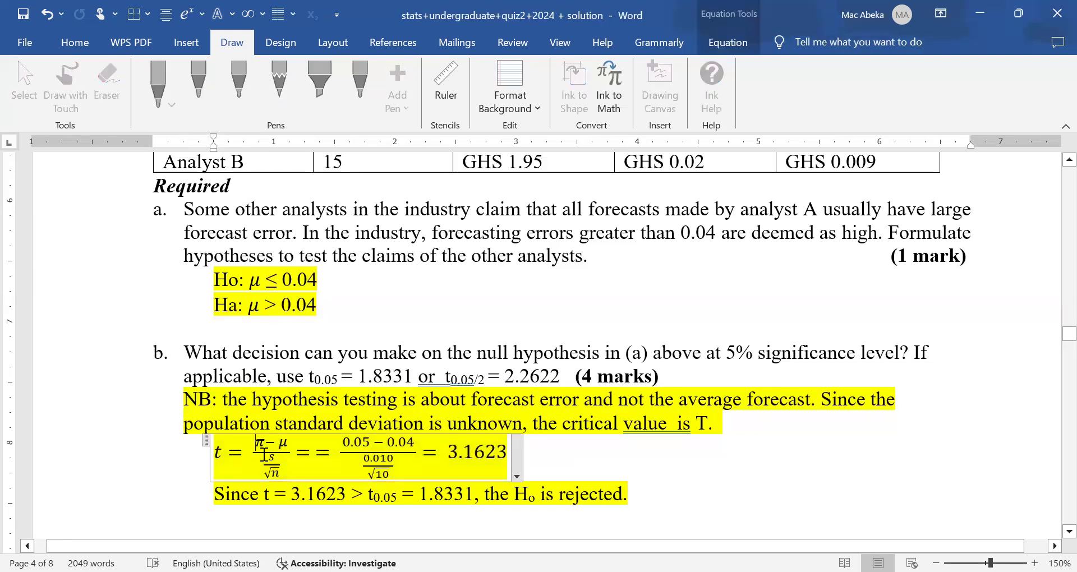
pyautogui.doubleClick(270, 456)
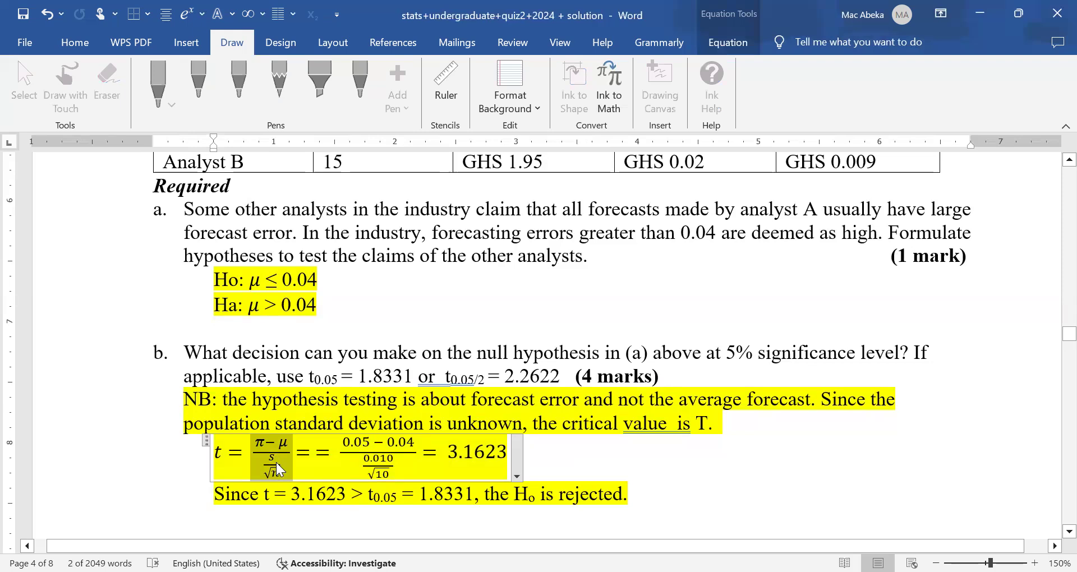
pyautogui.scroll(1, 731, 346)
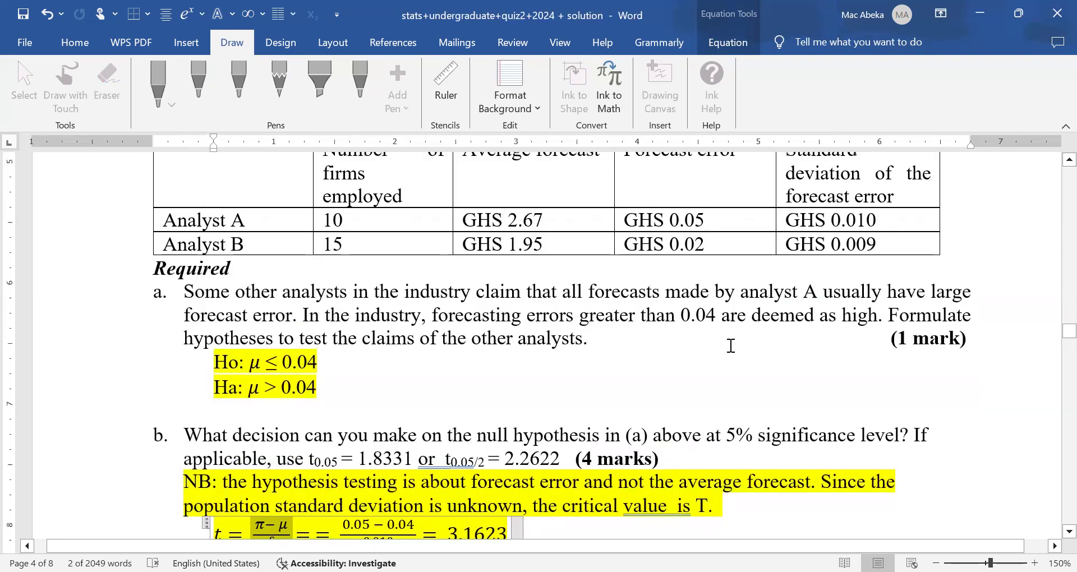
pyautogui.moveTo(830, 221); pyautogui.dragTo(876, 222)
pyautogui.moveTo(705, 221); pyautogui.dragTo(623, 223)
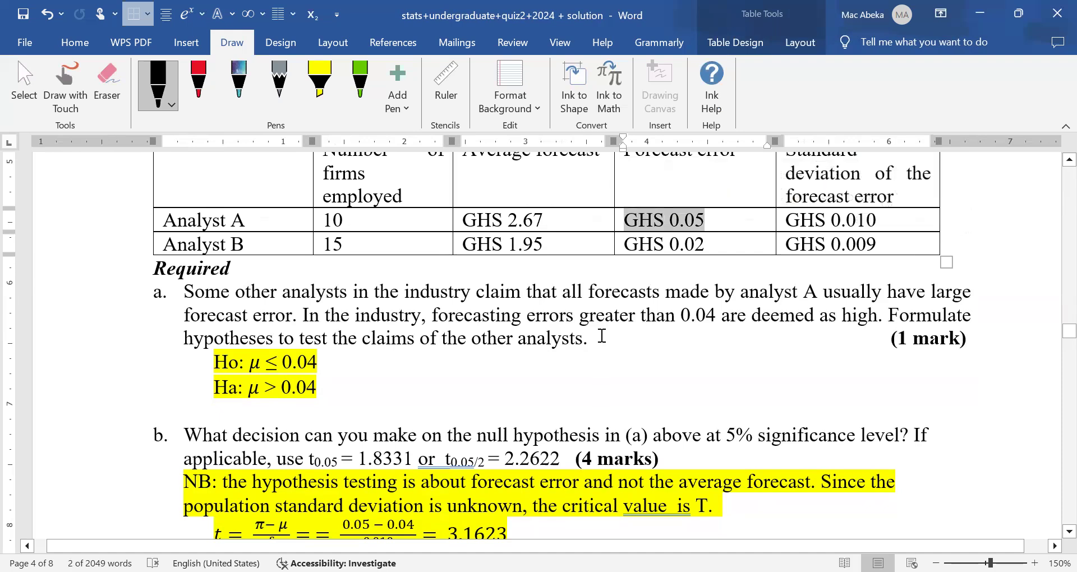
pyautogui.scroll(-2, 601, 337)
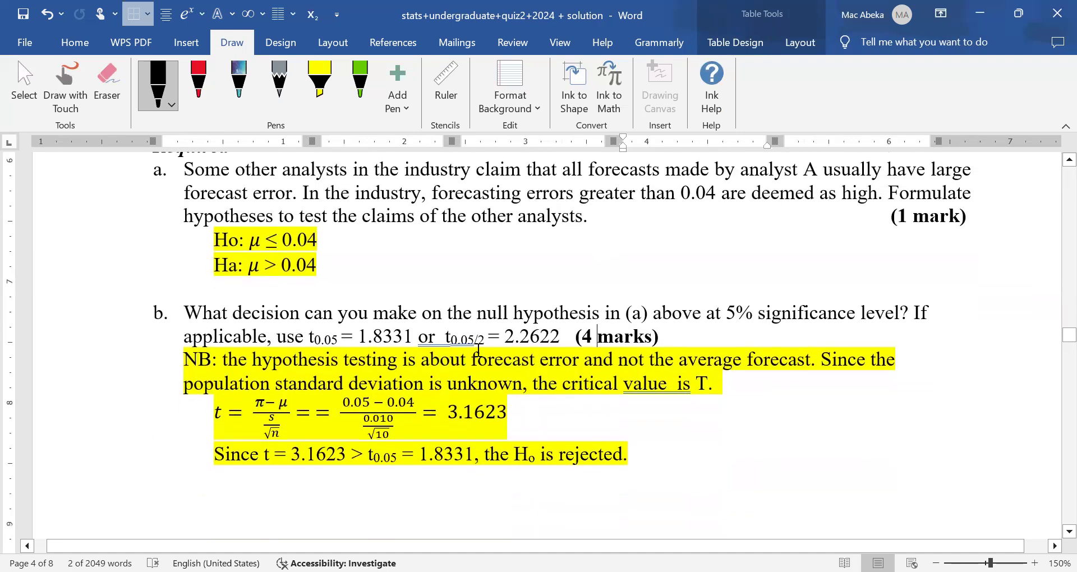
pyautogui.click(287, 240)
pyautogui.doubleClick(287, 240)
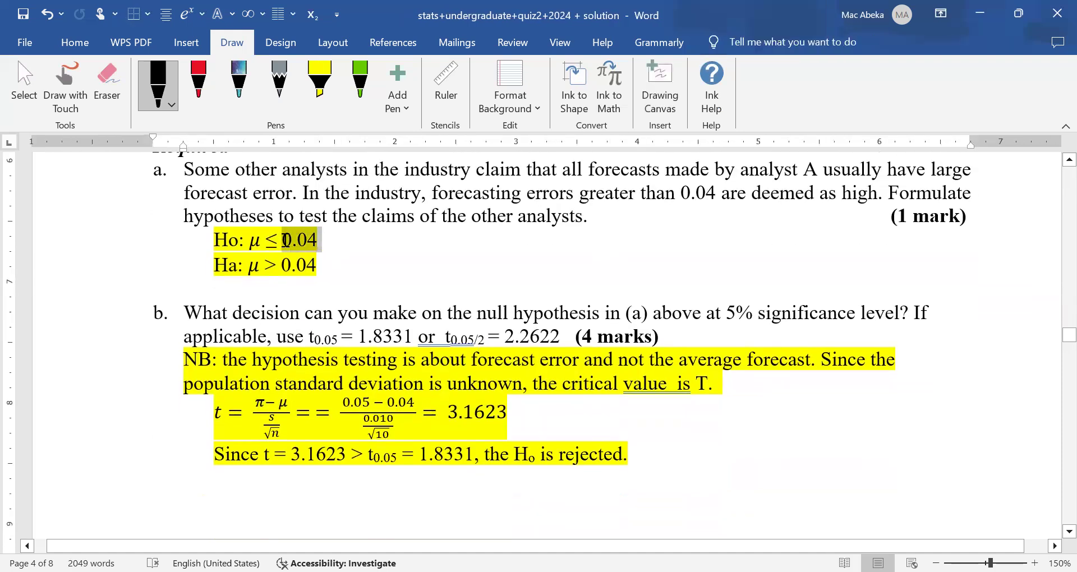
pyautogui.click(373, 411)
pyautogui.scroll(4, 374, 411)
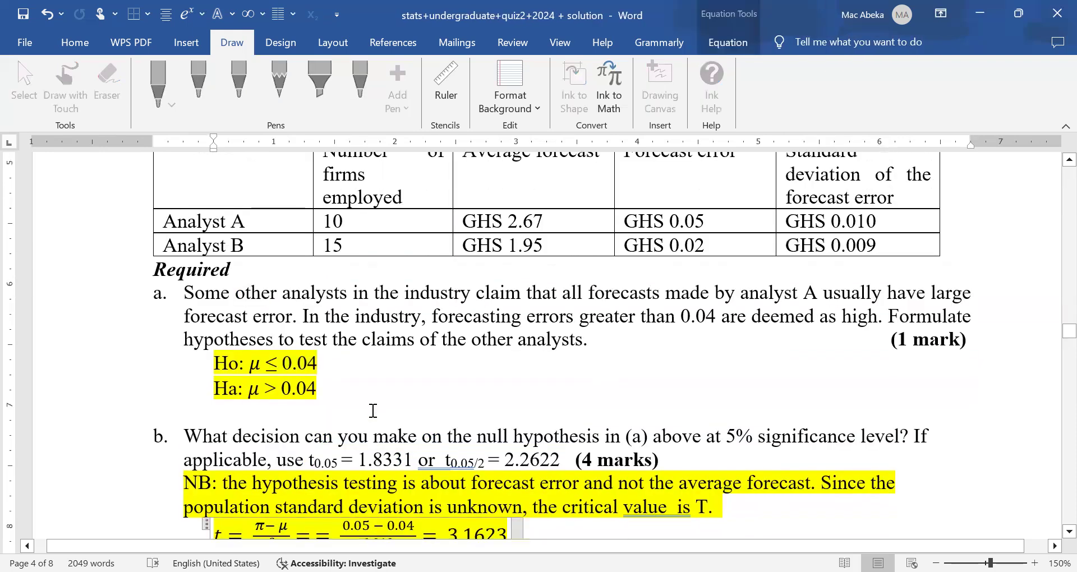
pyautogui.scroll(1, 373, 411)
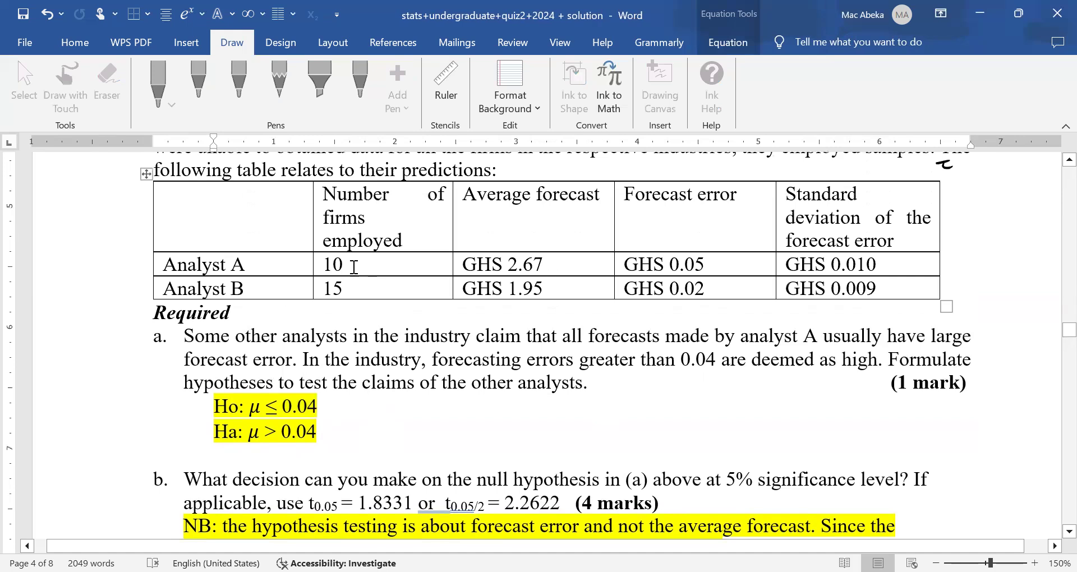
pyautogui.doubleClick(331, 265)
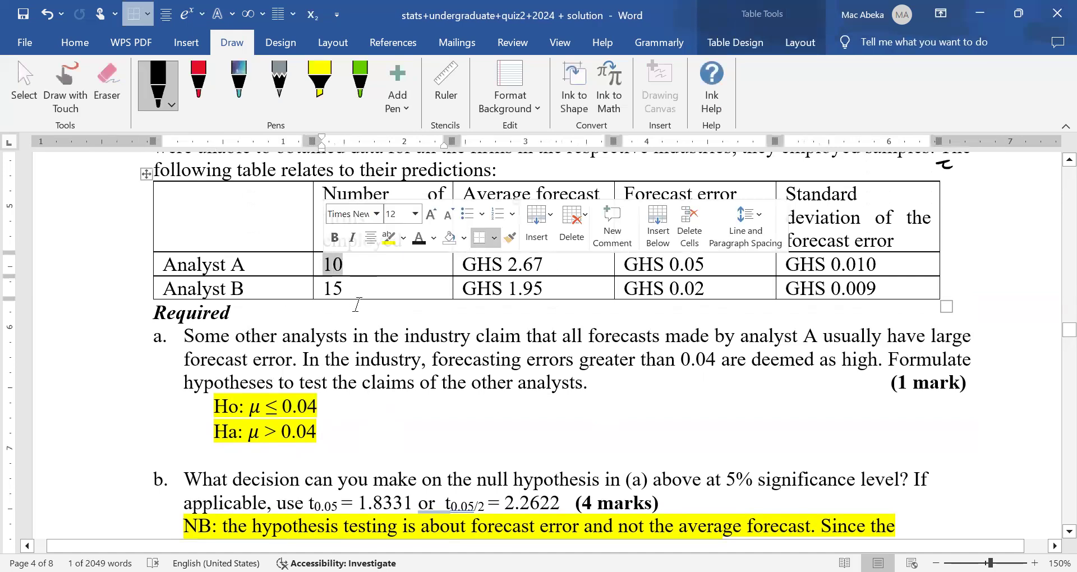
pyautogui.scroll(-4, 357, 305)
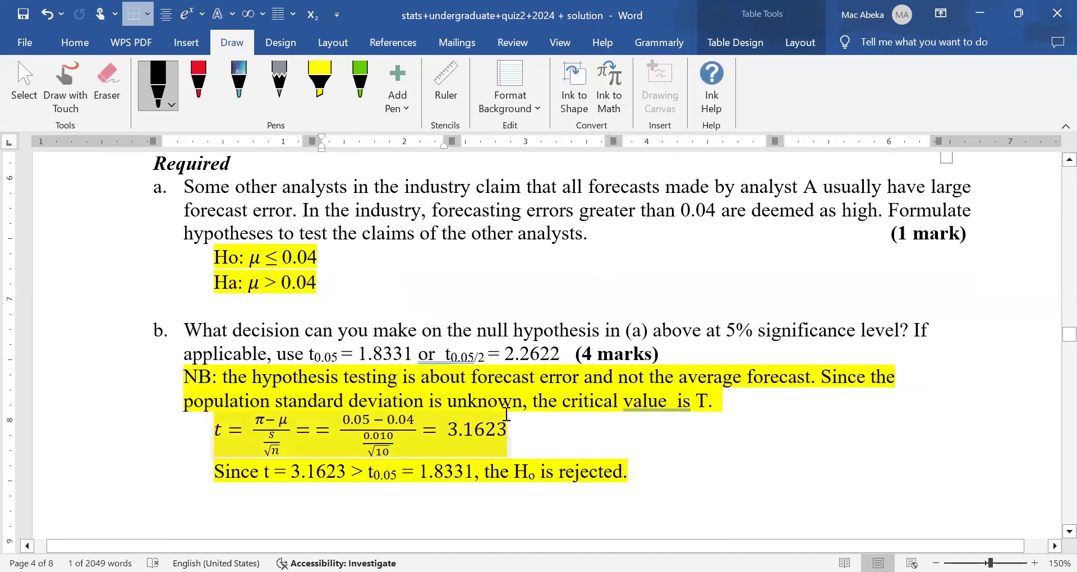
pyautogui.click(507, 429)
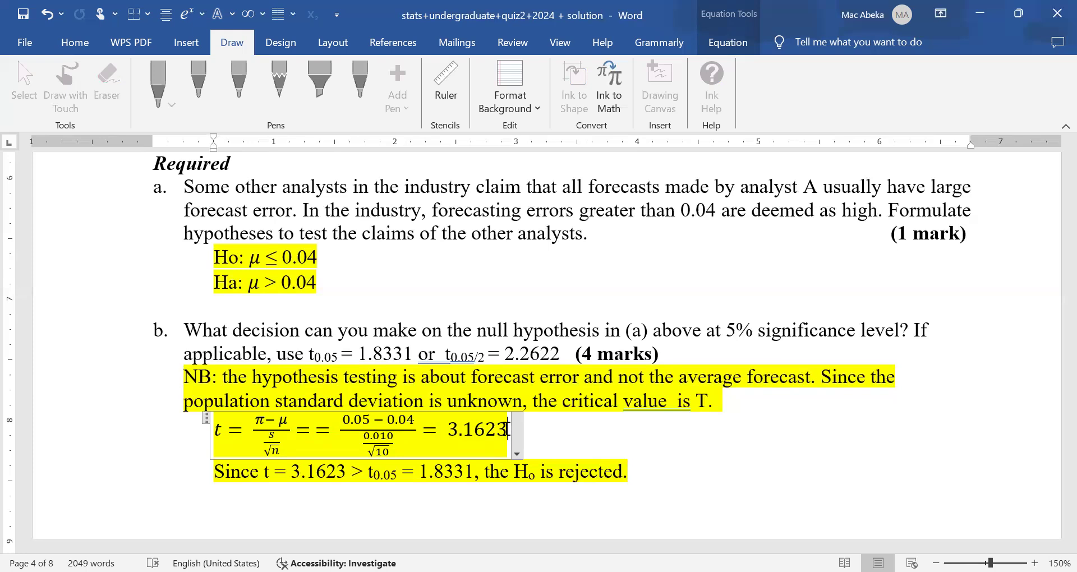
pyautogui.click(177, 42)
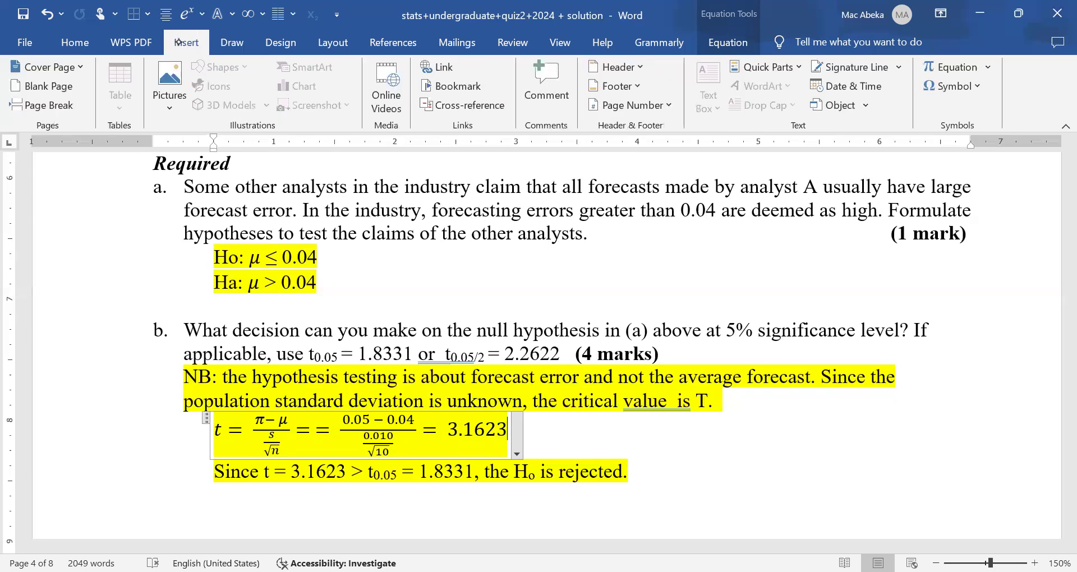
pyautogui.click(79, 35)
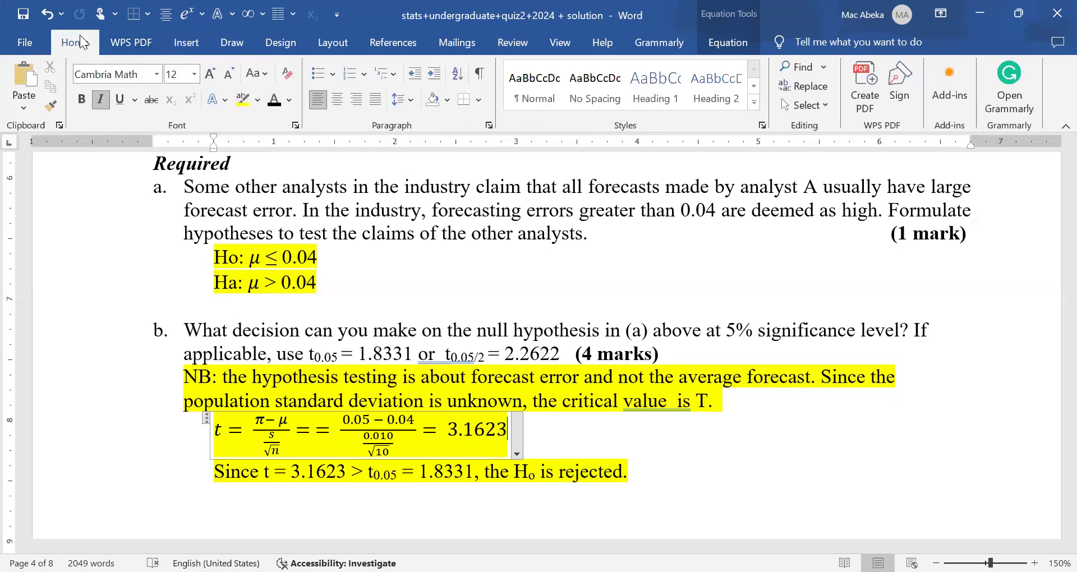
pyautogui.click(233, 41)
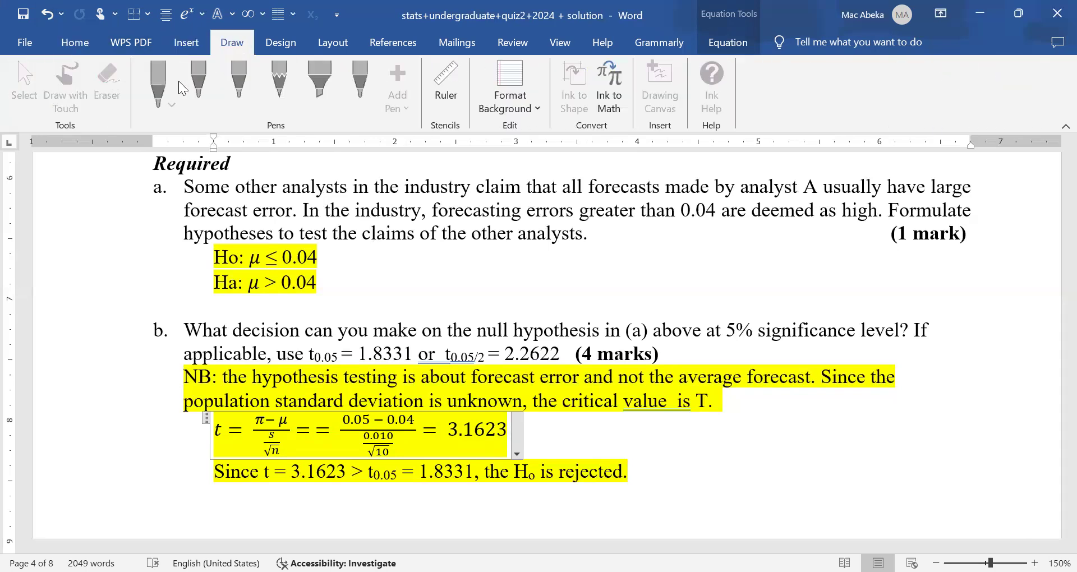
pyautogui.click(78, 42)
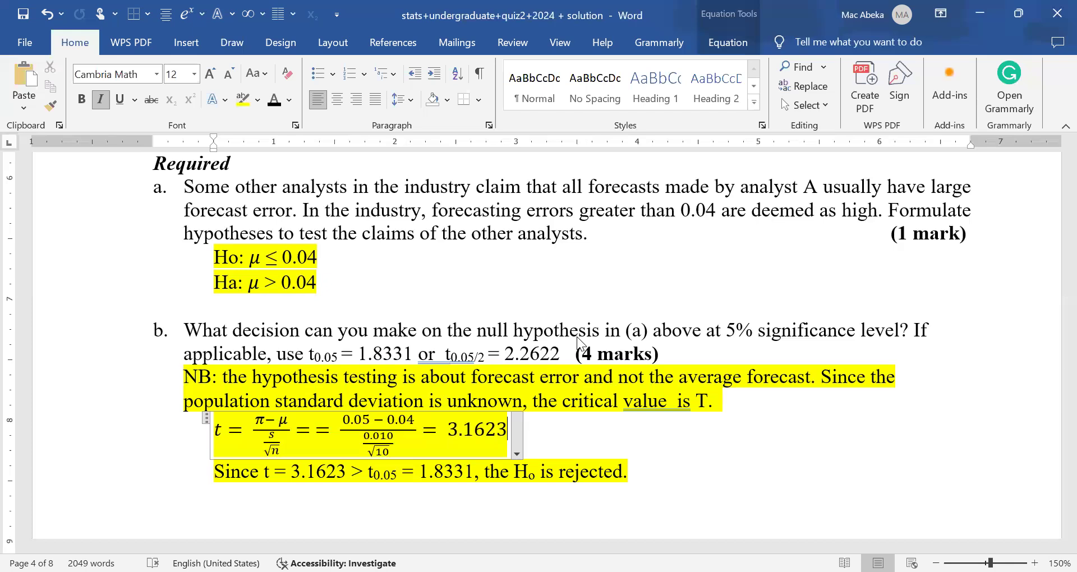
pyautogui.click(711, 456)
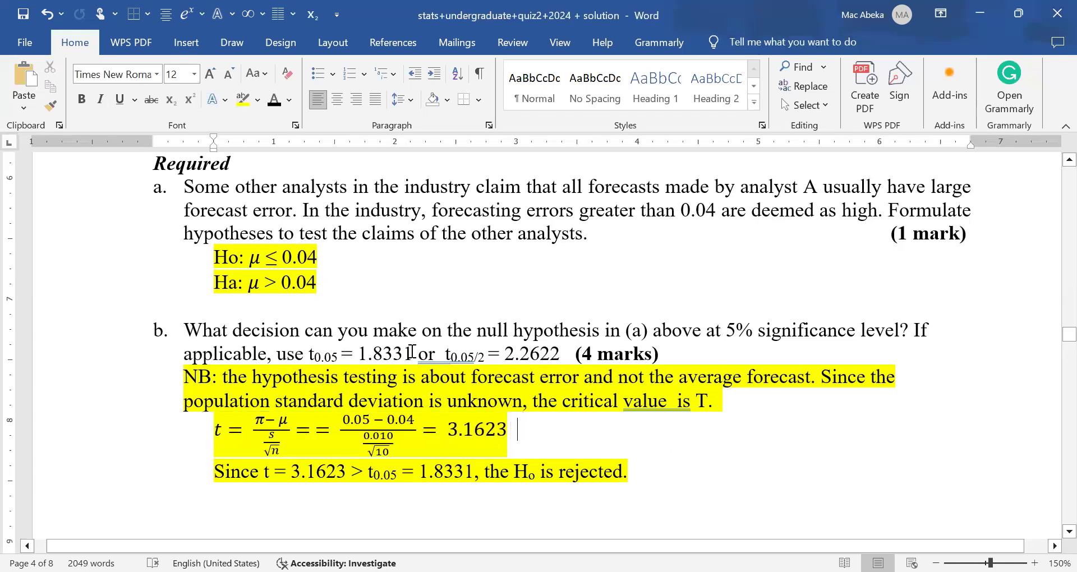
pyautogui.moveTo(417, 353); pyautogui.dragTo(357, 353)
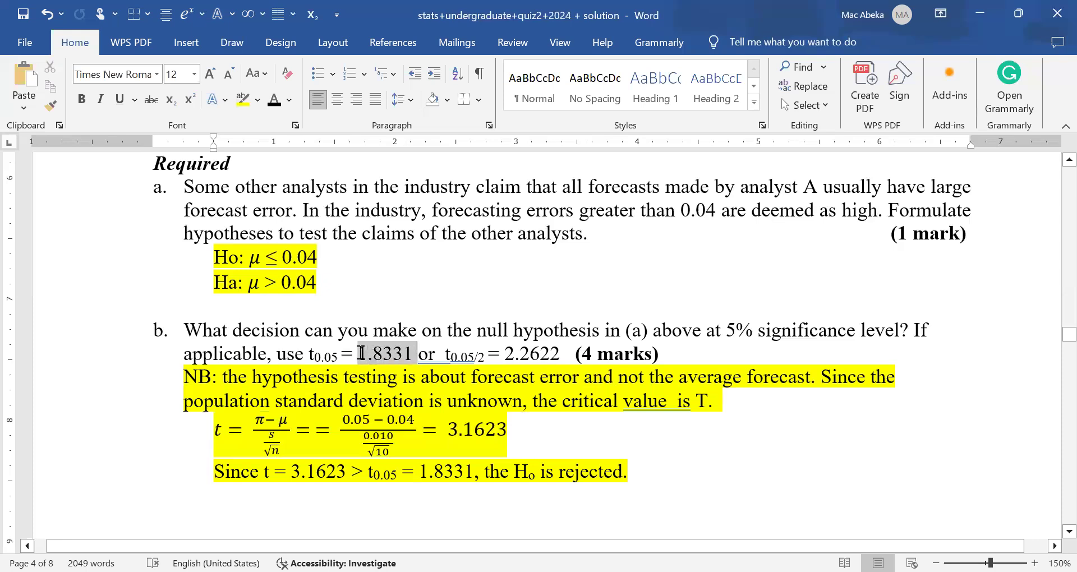
pyautogui.click(523, 429)
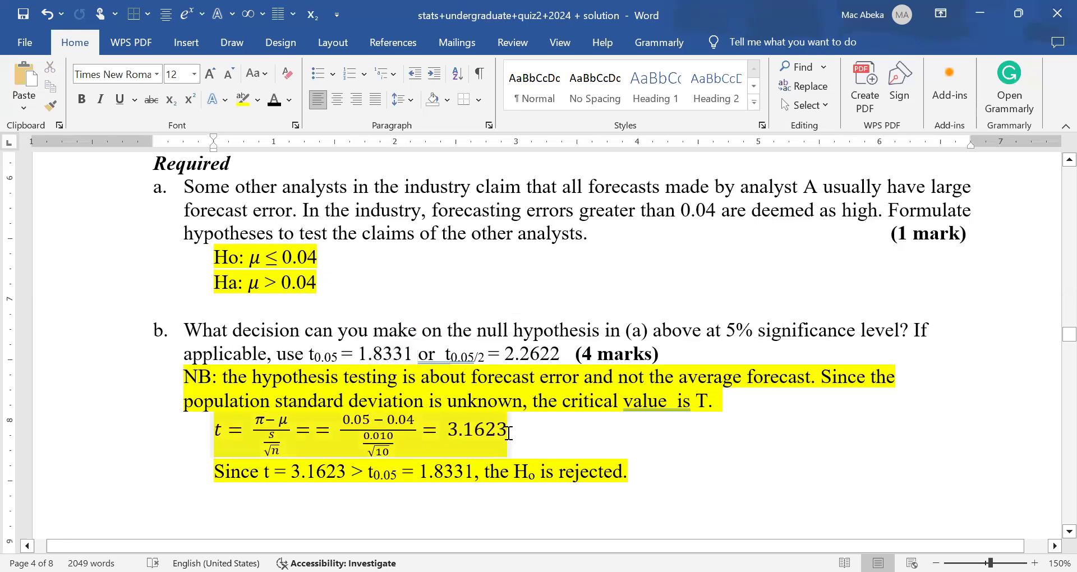
pyautogui.moveTo(507, 432); pyautogui.dragTo(451, 434)
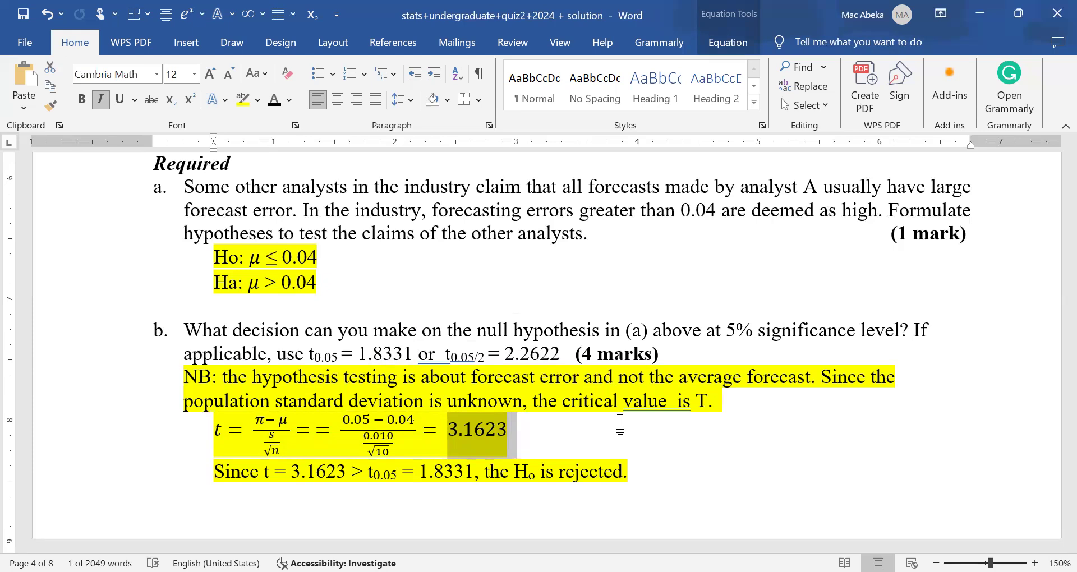
pyautogui.scroll(-1, 620, 425)
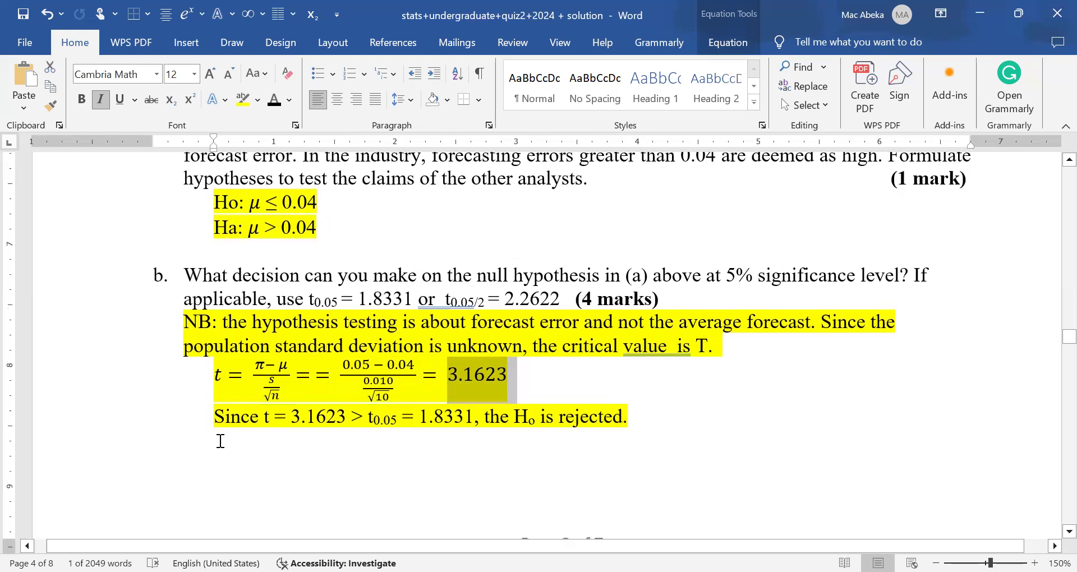
pyautogui.moveTo(210, 417); pyautogui.dragTo(642, 422)
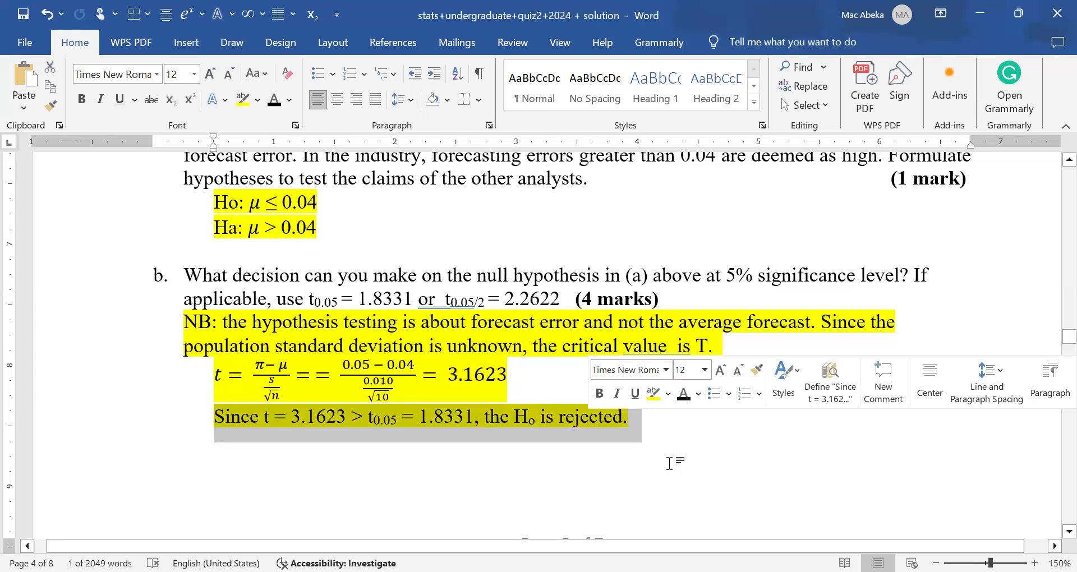
pyautogui.click(669, 463)
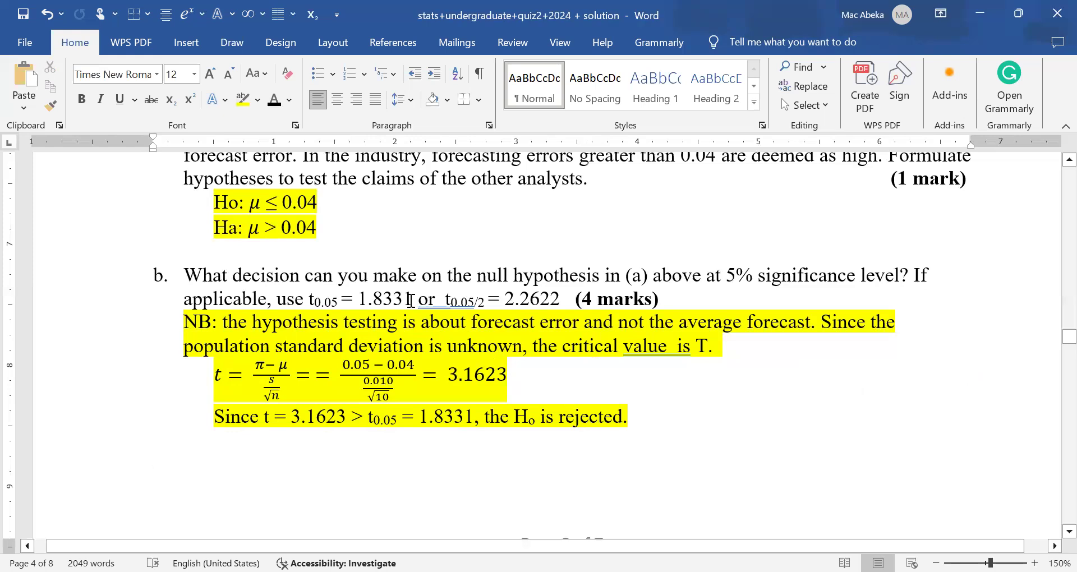
# Scroll to part c, put the cursor in the c(i) question, and switch to Draw
pyautogui.scroll(-5, 547, 433)
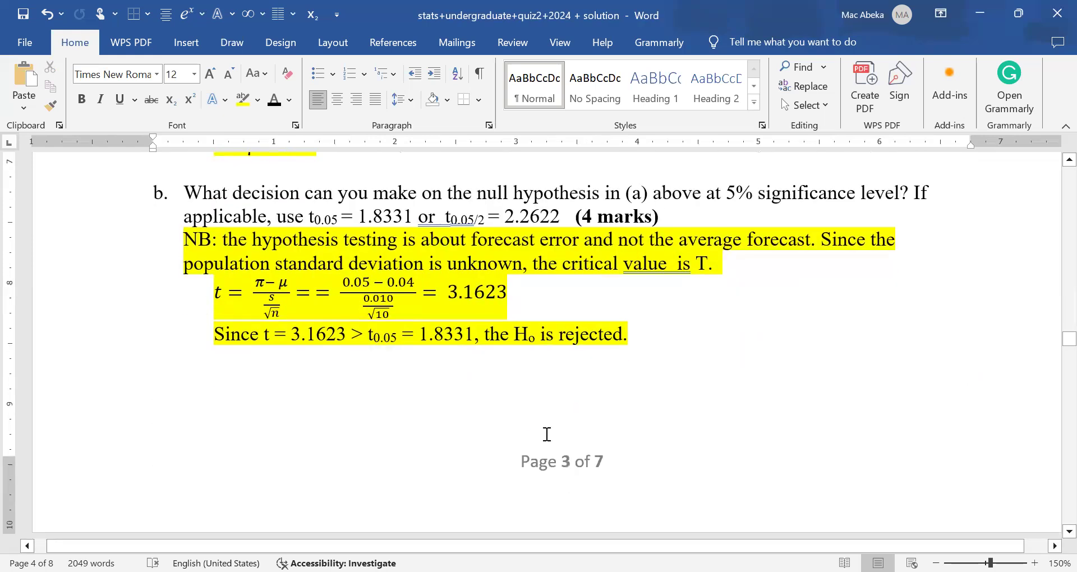
pyautogui.scroll(-3, 547, 434)
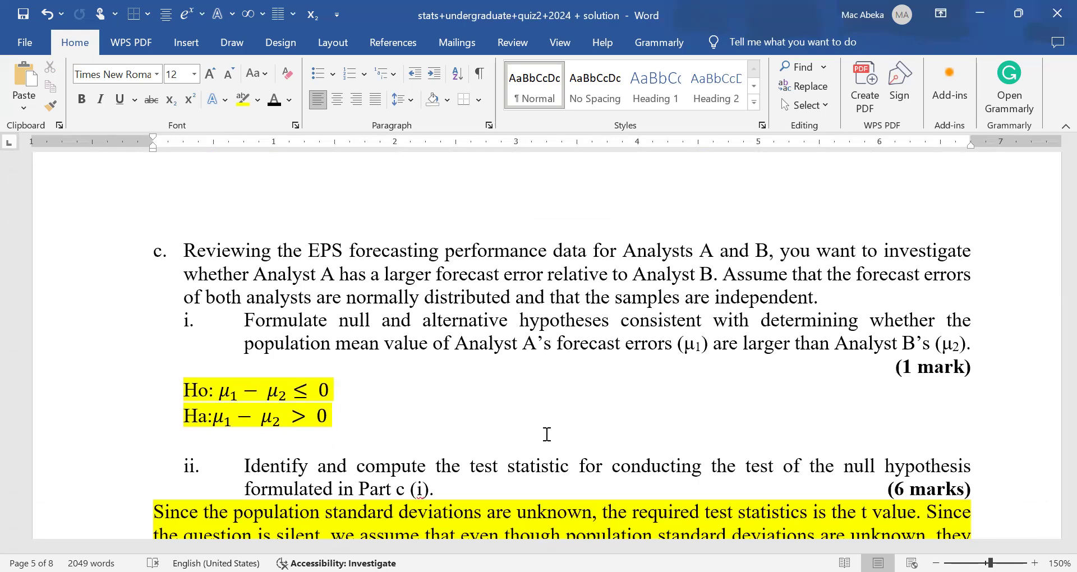
pyautogui.click(546, 318)
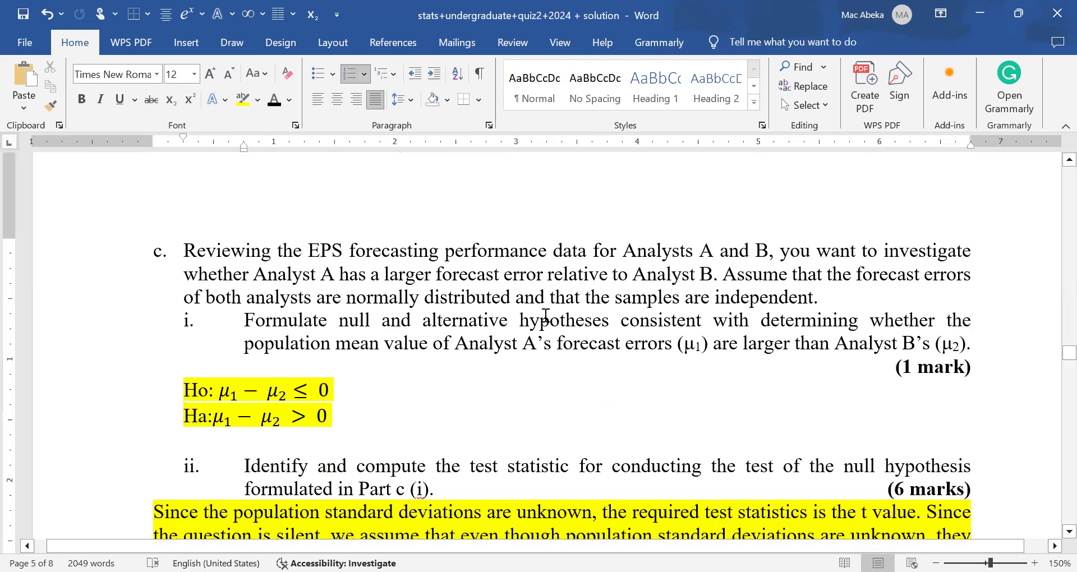
pyautogui.click(230, 43)
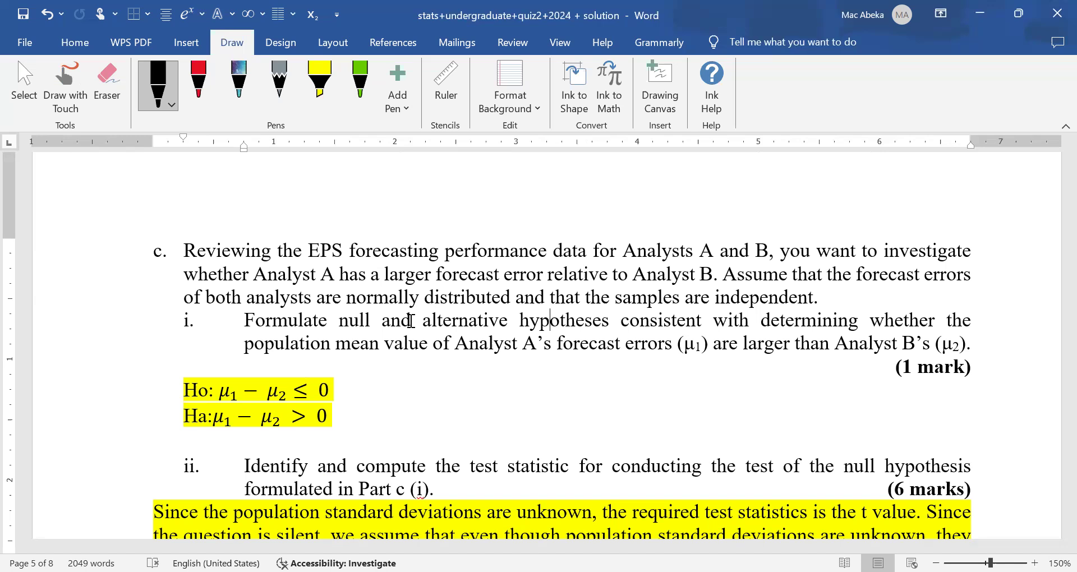
# Handwrite HA: μA > μB above part c
pyautogui.moveTo(611, 207)
pyautogui.mouseDown()
pyautogui.moveTo(620, 183)
pyautogui.moveTo(669, 214)
pyautogui.moveTo(759, 183)
pyautogui.moveTo(779, 220)
pyautogui.mouseUp()
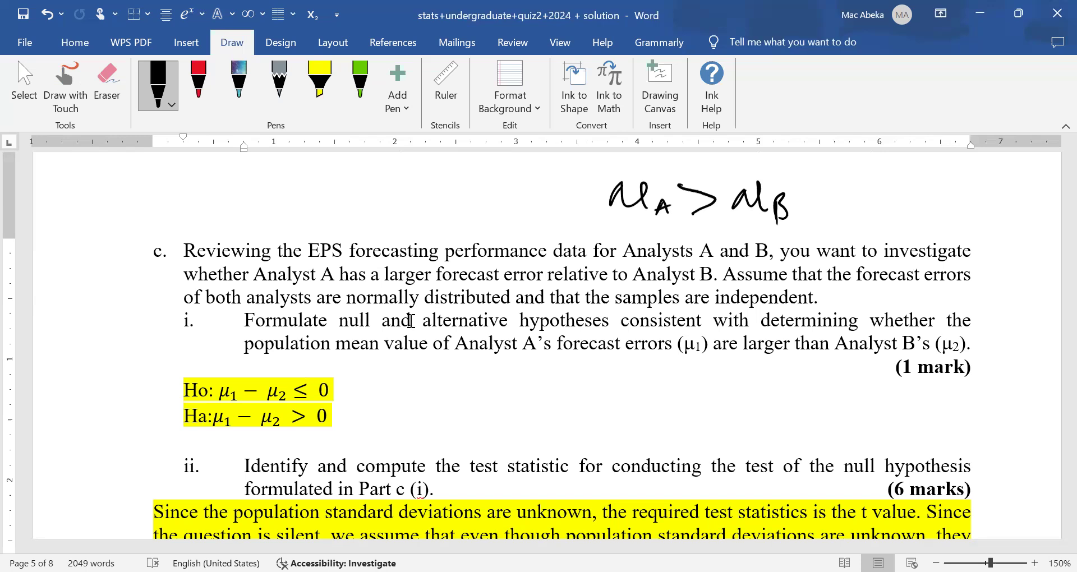
pyautogui.moveTo(557, 192); pyautogui.dragTo(556, 212)
pyautogui.moveTo(565, 185)
pyautogui.mouseDown()
pyautogui.moveTo(564, 210)
pyautogui.moveTo(567, 200)
pyautogui.mouseUp()
pyautogui.moveTo(573, 212)
pyautogui.mouseDown()
pyautogui.moveTo(578, 197)
pyautogui.moveTo(583, 213)
pyautogui.mouseUp()
pyautogui.moveTo(575, 206); pyautogui.dragTo(583, 205)
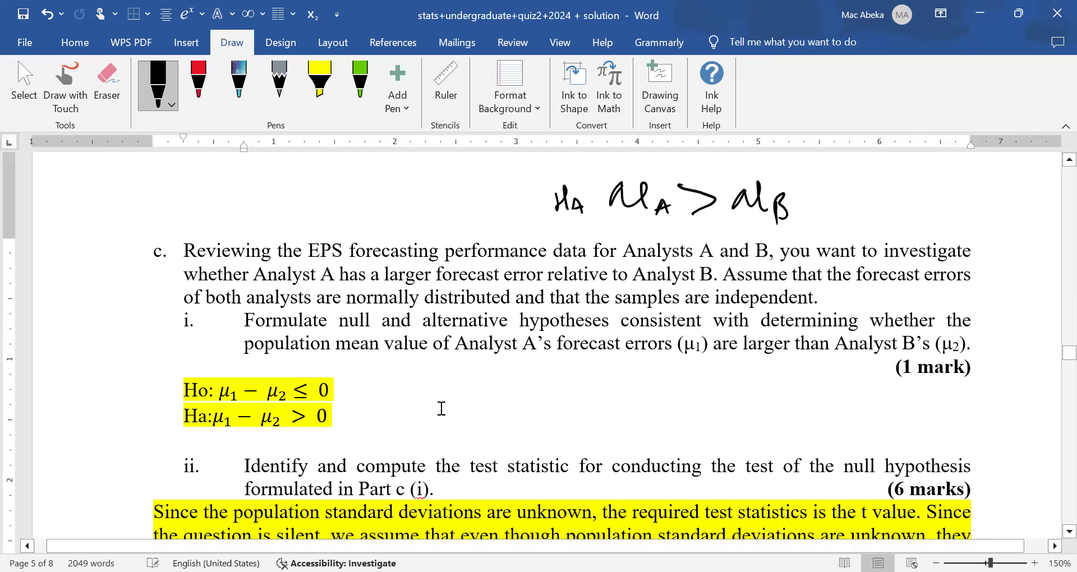
# Handwrite H0: μA ≤ μB above the HA line
pyautogui.scroll(1, 442, 409)
pyautogui.moveTo(552, 217)
pyautogui.mouseDown()
pyautogui.moveTo(549, 245)
pyautogui.moveTo(563, 225)
pyautogui.mouseUp()
pyautogui.moveTo(564, 210)
pyautogui.mouseDown()
pyautogui.moveTo(561, 239)
pyautogui.moveTo(632, 210)
pyautogui.moveTo(644, 234)
pyautogui.moveTo(664, 226)
pyautogui.moveTo(709, 240)
pyautogui.mouseUp()
pyautogui.moveTo(736, 236)
pyautogui.mouseDown()
pyautogui.moveTo(751, 213)
pyautogui.moveTo(789, 237)
pyautogui.moveTo(781, 245)
pyautogui.mouseUp()
pyautogui.moveTo(781, 235); pyautogui.dragTo(789, 243)
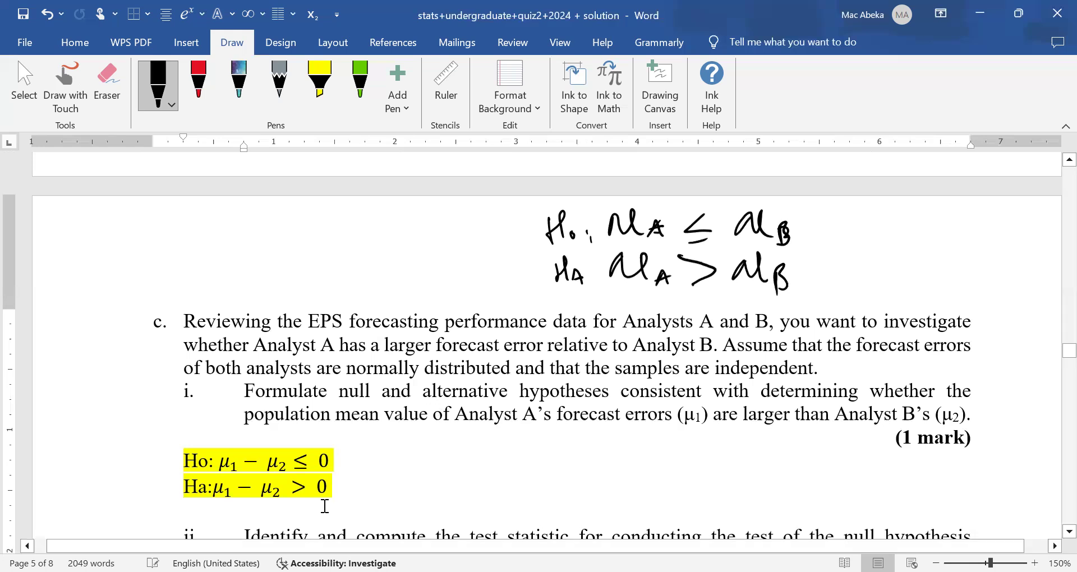
# Handwrite Ho: μA − μB ≤ 0 beside the typed hypotheses, touching up the earlier subscript B
pyautogui.scroll(-1, 447, 465)
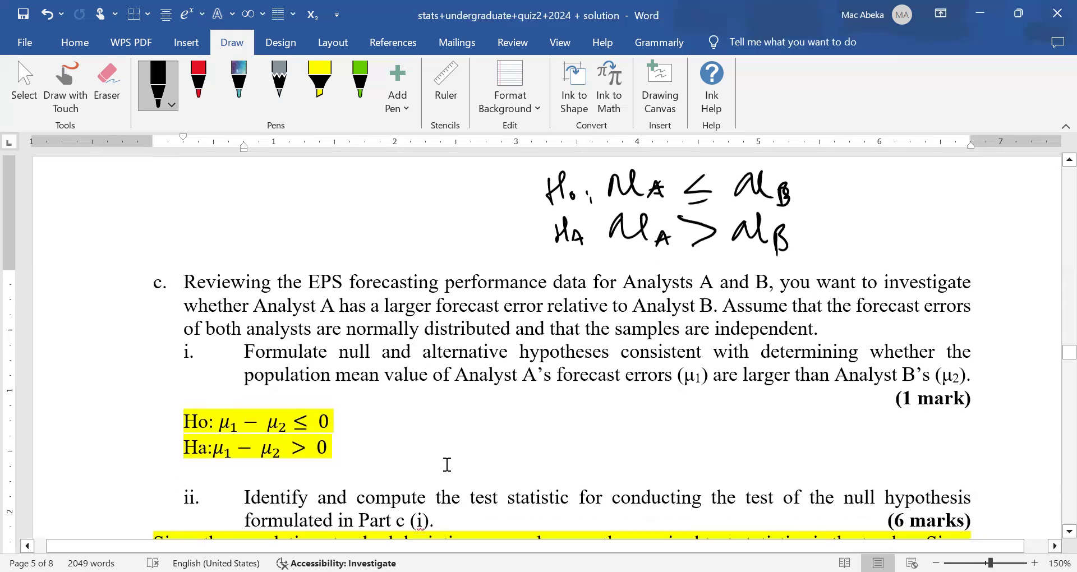
pyautogui.moveTo(547, 413)
pyautogui.mouseDown()
pyautogui.moveTo(548, 436)
pyautogui.moveTo(558, 422)
pyautogui.mouseUp()
pyautogui.moveTo(558, 408)
pyautogui.mouseDown()
pyautogui.moveTo(558, 432)
pyautogui.moveTo(572, 423)
pyautogui.mouseUp()
pyautogui.click(583, 418)
pyautogui.click(584, 430)
pyautogui.moveTo(781, 205)
pyautogui.mouseDown()
pyautogui.moveTo(762, 209)
pyautogui.moveTo(779, 211)
pyautogui.mouseUp()
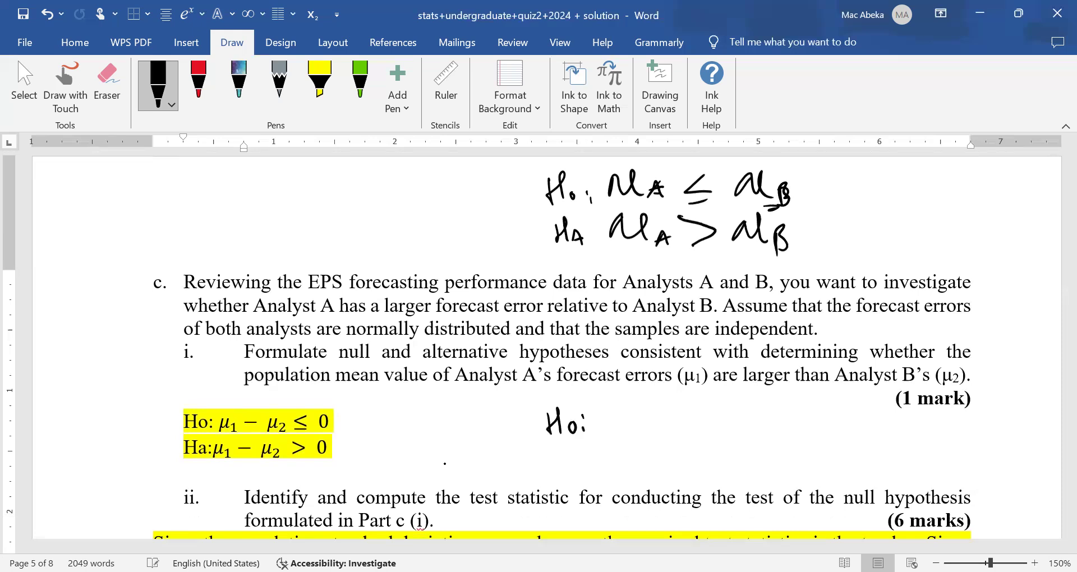
pyautogui.moveTo(607, 430)
pyautogui.mouseDown()
pyautogui.moveTo(640, 407)
pyautogui.moveTo(648, 427)
pyautogui.mouseUp()
pyautogui.moveTo(642, 429)
pyautogui.mouseDown()
pyautogui.moveTo(654, 412)
pyautogui.moveTo(661, 429)
pyautogui.moveTo(682, 419)
pyautogui.mouseUp()
pyautogui.moveTo(695, 409)
pyautogui.mouseDown()
pyautogui.moveTo(695, 427)
pyautogui.moveTo(720, 403)
pyautogui.moveTo(723, 429)
pyautogui.mouseUp()
pyautogui.moveTo(729, 417)
pyautogui.mouseDown()
pyautogui.moveTo(766, 410)
pyautogui.moveTo(780, 434)
pyautogui.mouseUp()
pyautogui.moveTo(806, 410)
pyautogui.mouseDown()
pyautogui.moveTo(799, 426)
pyautogui.moveTo(814, 412)
pyautogui.mouseUp()
# Handwrite Ha: μA − μB > 0 below it and circle the earlier handwritten pair
pyautogui.moveTo(554, 457); pyautogui.dragTo(570, 474)
pyautogui.moveTo(577, 477)
pyautogui.mouseDown()
pyautogui.moveTo(705, 460)
pyautogui.moveTo(769, 483)
pyautogui.mouseUp()
pyautogui.moveTo(814, 457); pyautogui.dragTo(816, 458)
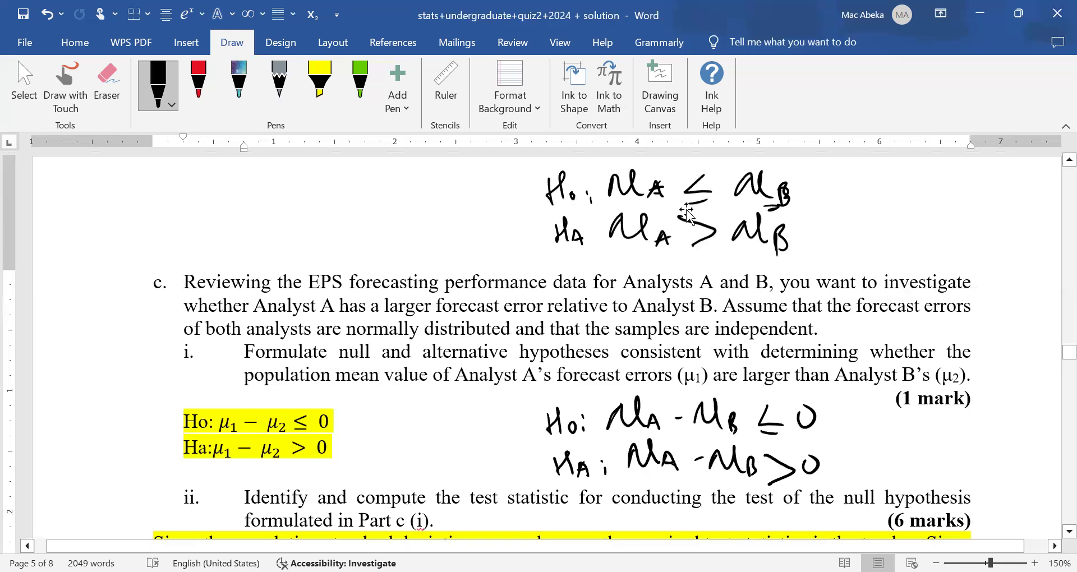
pyautogui.moveTo(543, 261)
pyautogui.mouseDown()
pyautogui.moveTo(831, 166)
pyautogui.moveTo(542, 263)
pyautogui.mouseUp()
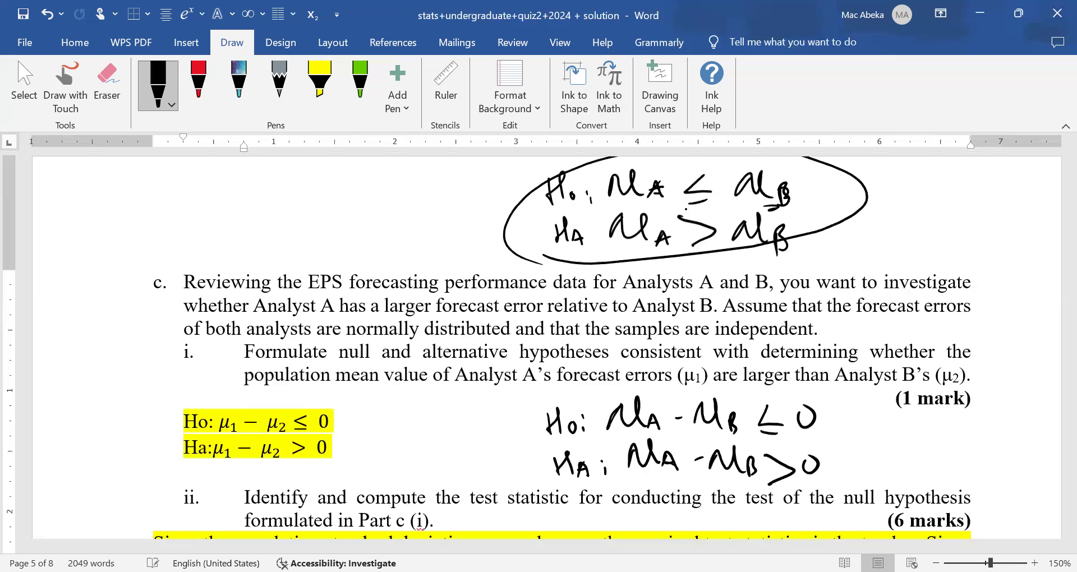